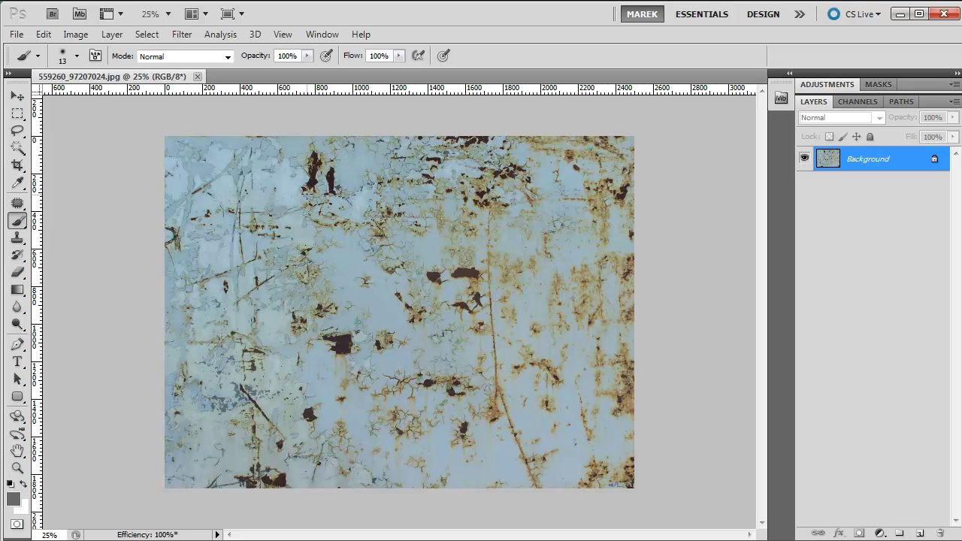
- Lasso the small dark rust patch near the centre of the peeling-paint photo, just before the wide dark patch
click(18, 130)
click(101, 131)
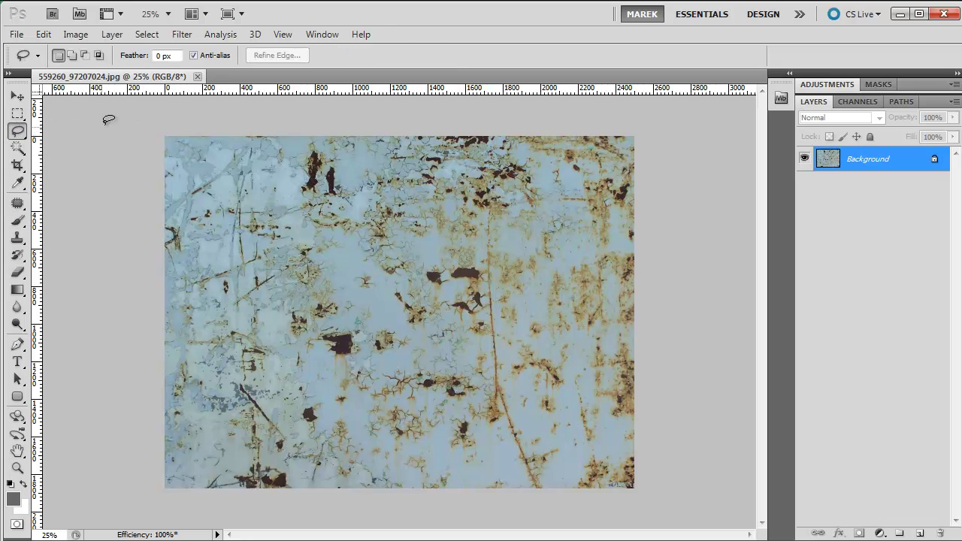
scroll(412, 286, up, 2)
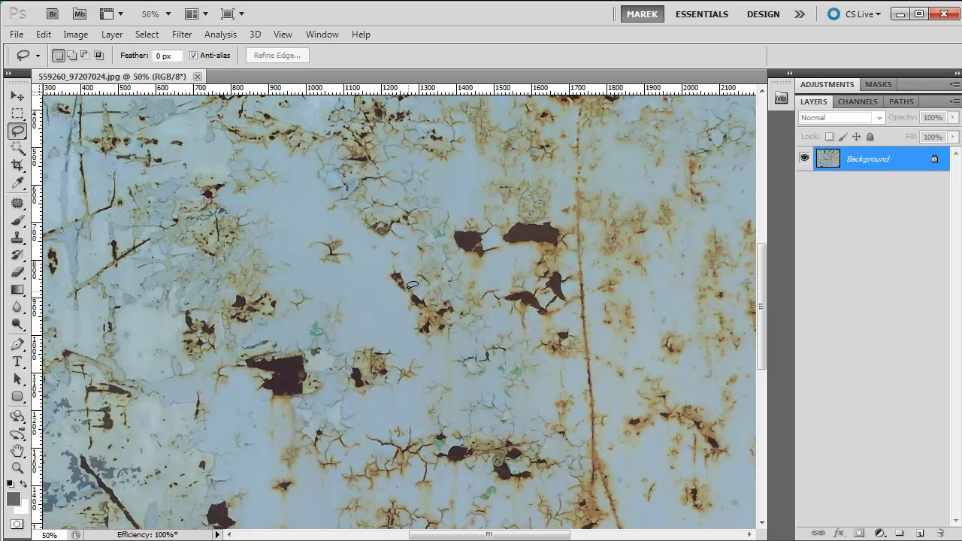
scroll(410, 287, up, 2)
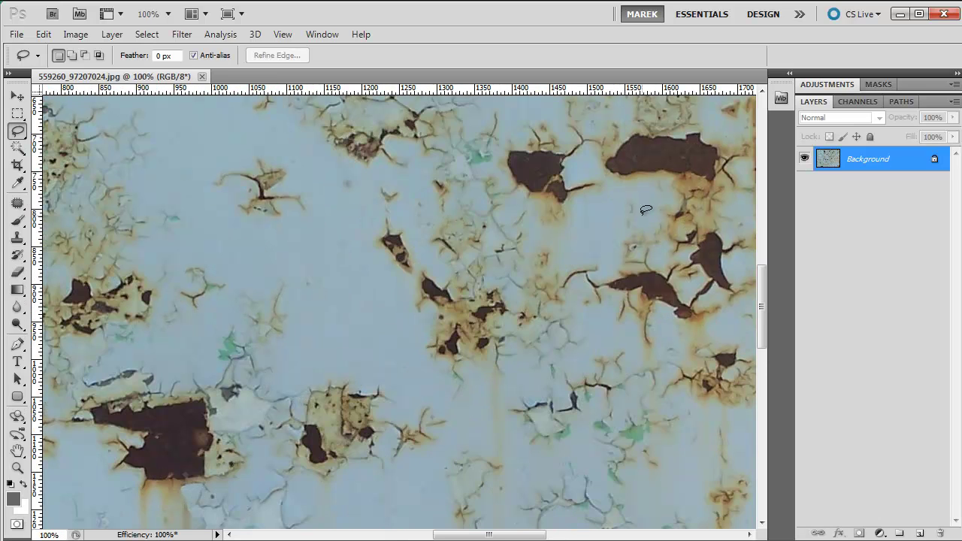
scroll(554, 226, up, 2)
scroll(554, 225, right, 1)
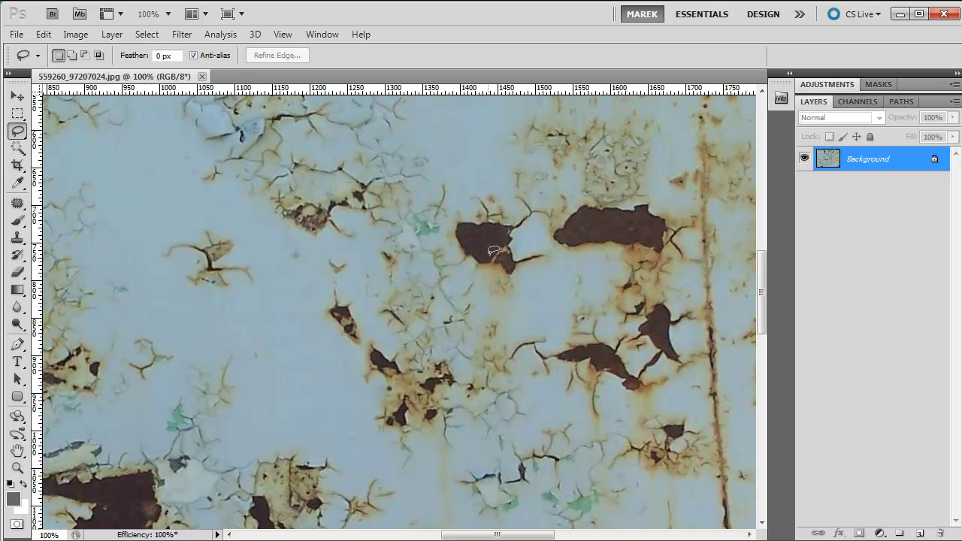
mouse_move(511, 226)
mouse_down()
mouse_move(470, 224)
mouse_move(464, 234)
mouse_move(487, 246)
mouse_up()
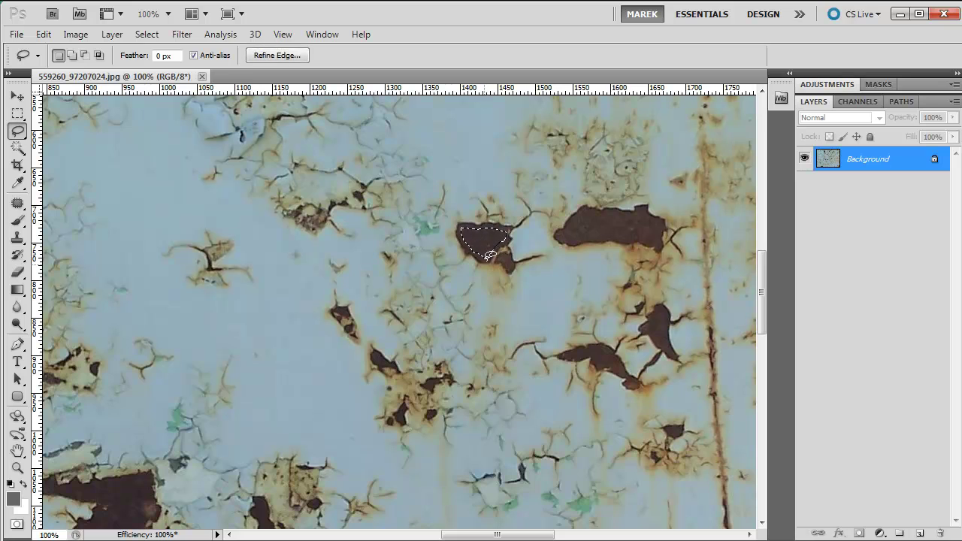
- Define the selected rust patch as a brush preset named TextureBrush
click(44, 34)
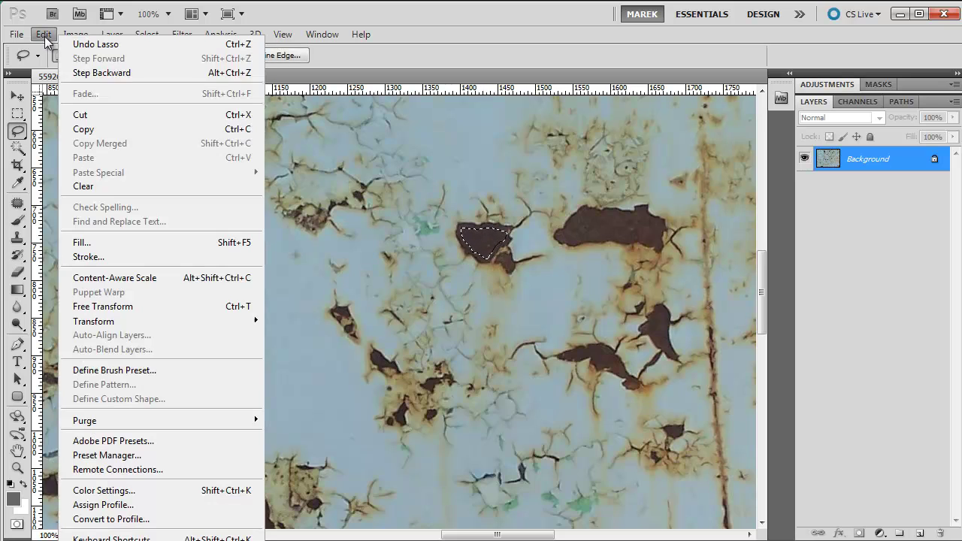
click(158, 369)
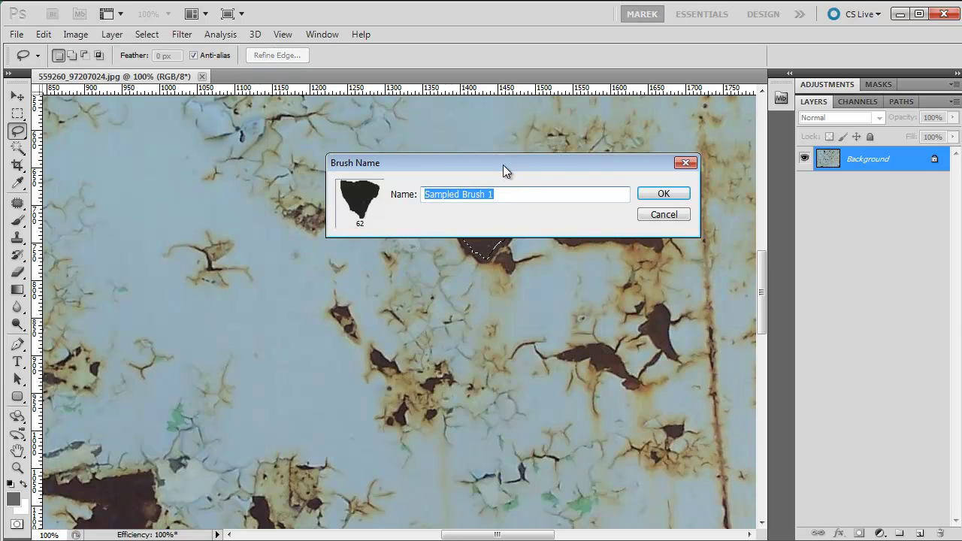
mouse_move(503, 164)
mouse_down()
mouse_move(478, 153)
mouse_move(474, 133)
mouse_up()
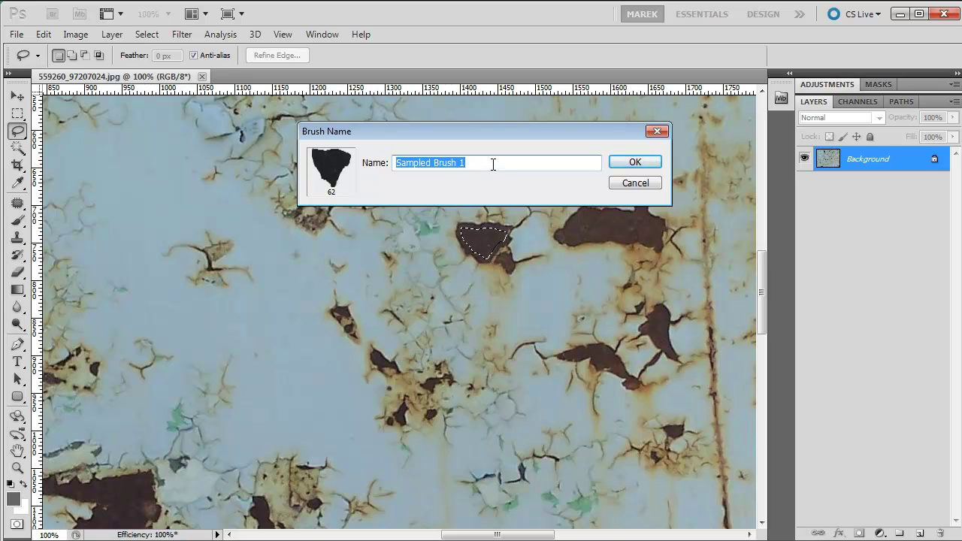
text(TextureBrush)
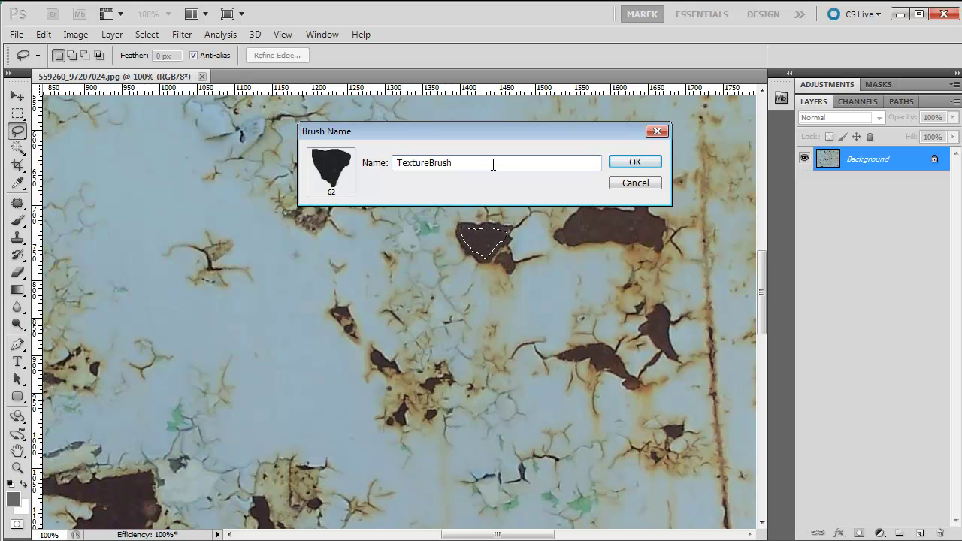
click(635, 163)
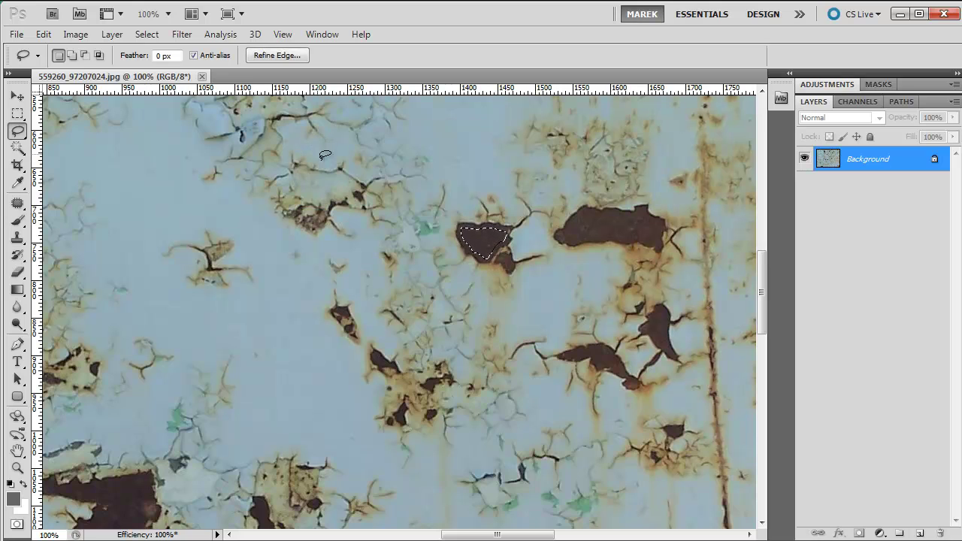
- Create a new blank document with the default settings and choose the custom 62 px TextureBrush tip for the Brush tool
key(ctrl+n)
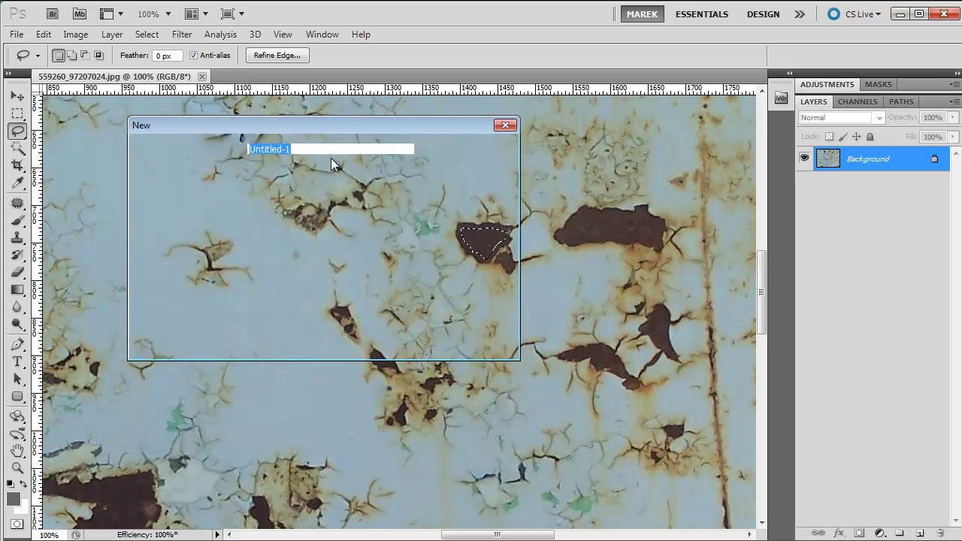
click(469, 150)
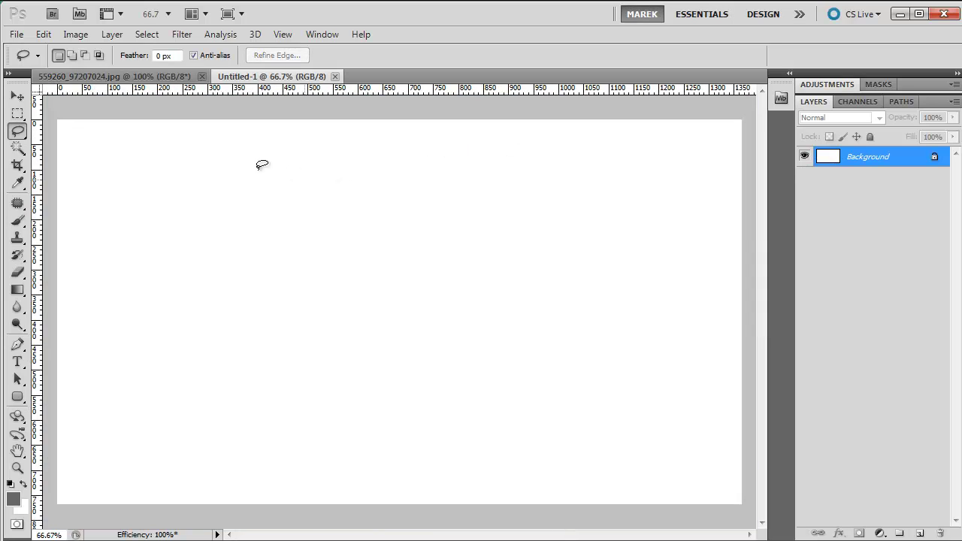
drag(25, 224, 76, 224)
click(77, 56)
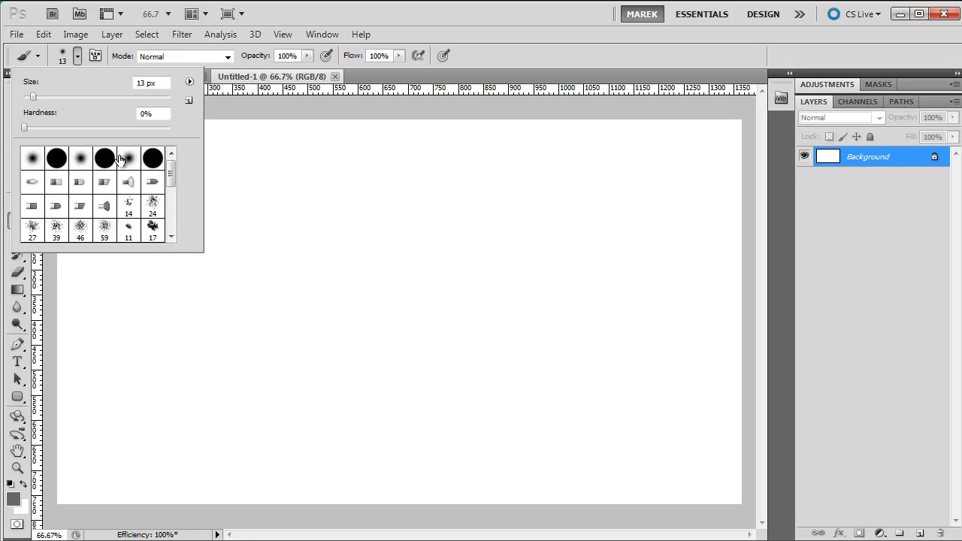
drag(169, 173, 172, 216)
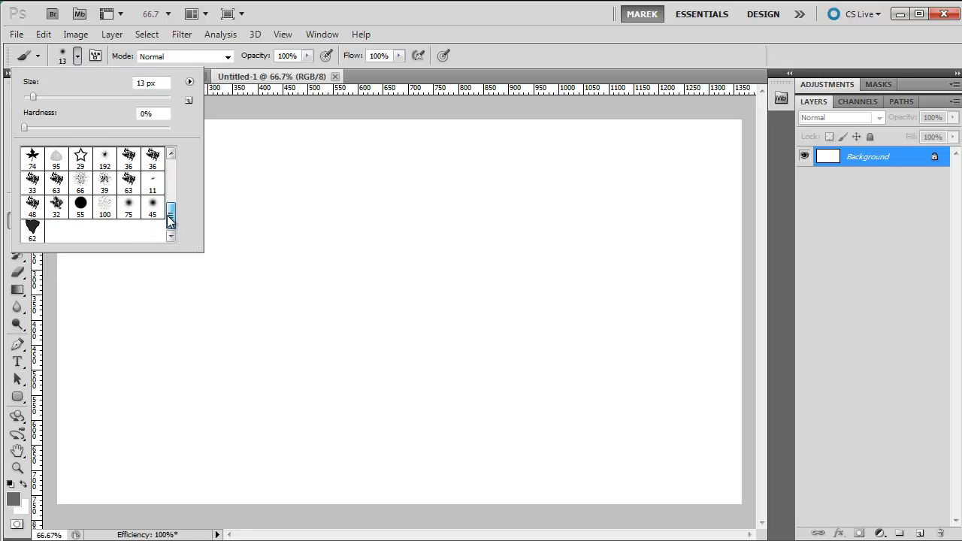
double_click(31, 231)
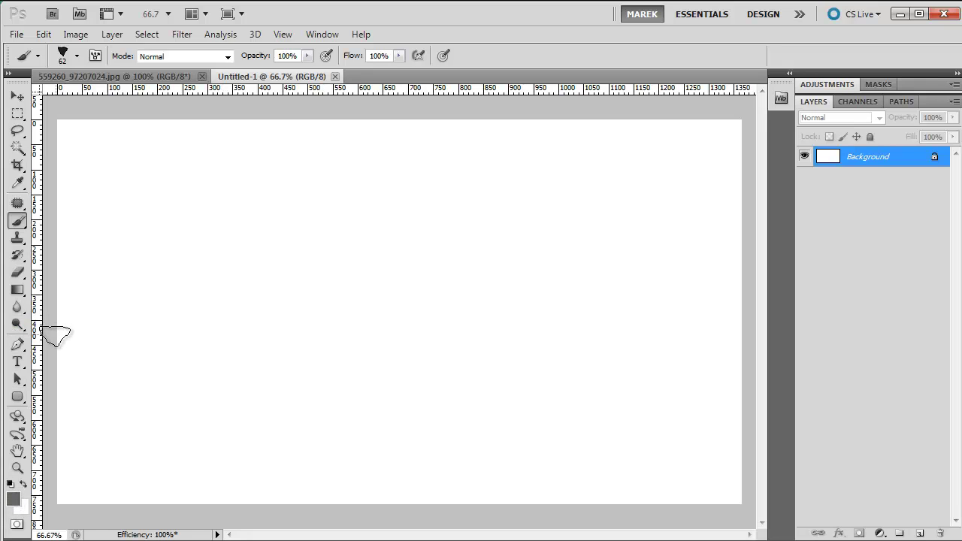
- Reduce the brush size to 38 px
click(77, 56)
drag(70, 94, 53, 96)
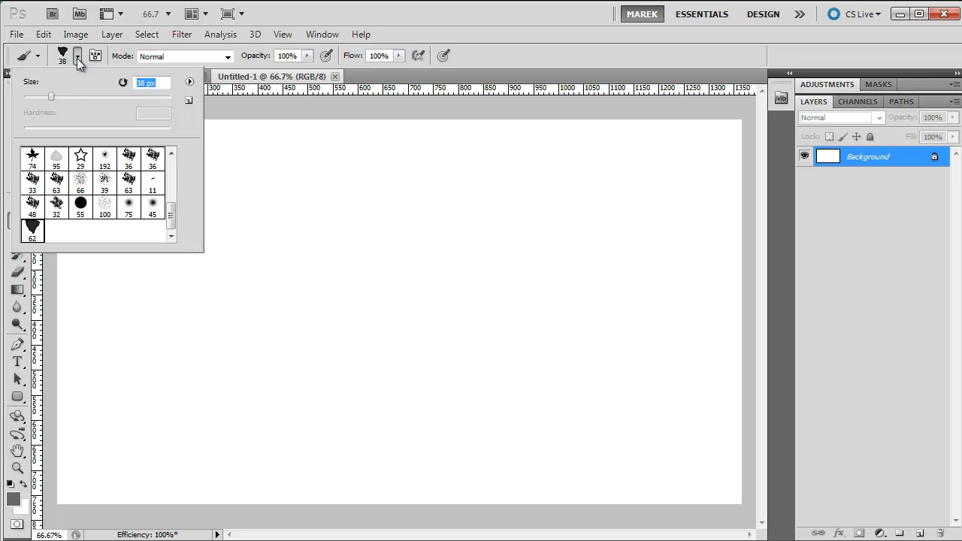
click(77, 58)
- Enable Shape Dynamics for the brush with 100% size jitter and 26% angle jitter
click(95, 56)
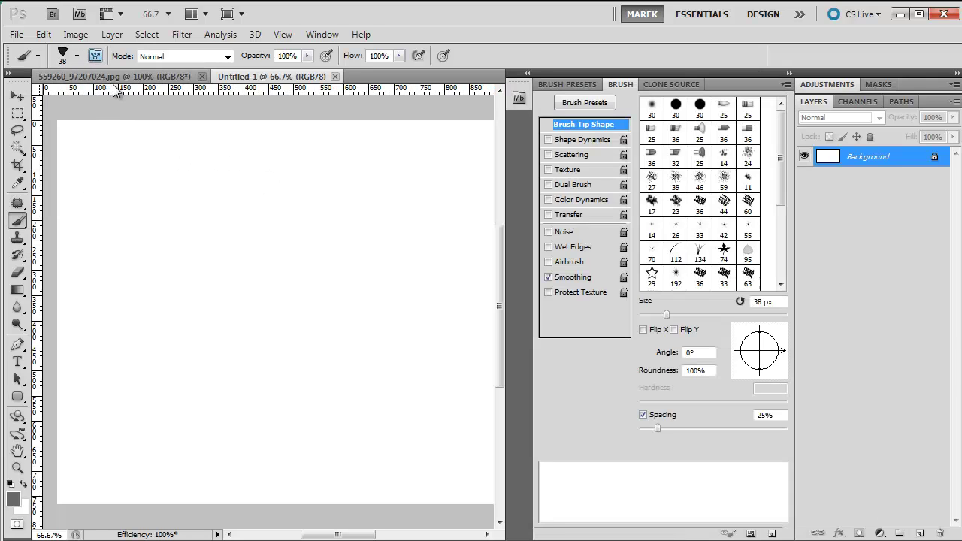
click(591, 141)
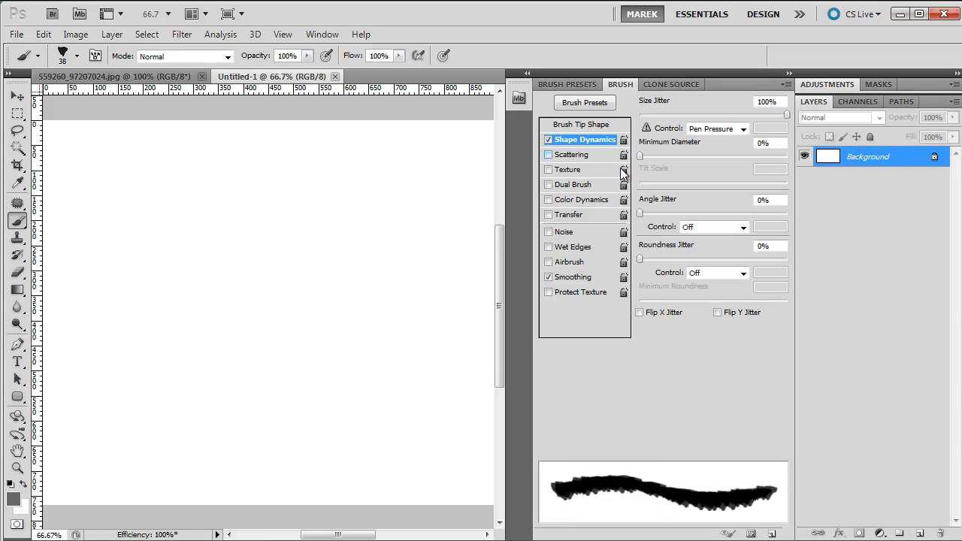
mouse_move(785, 115)
mouse_down()
mouse_move(660, 117)
mouse_move(787, 120)
mouse_up()
drag(643, 214, 670, 218)
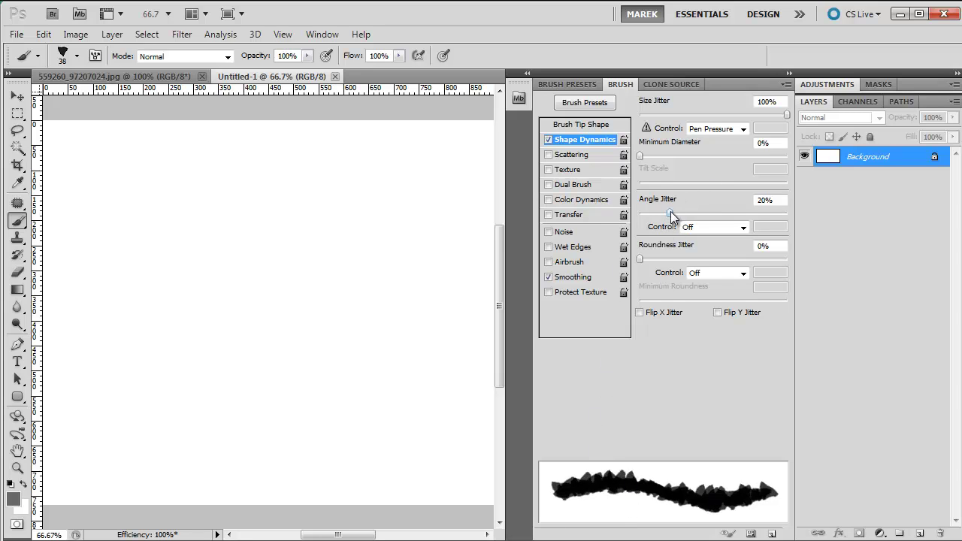
drag(670, 212, 677, 213)
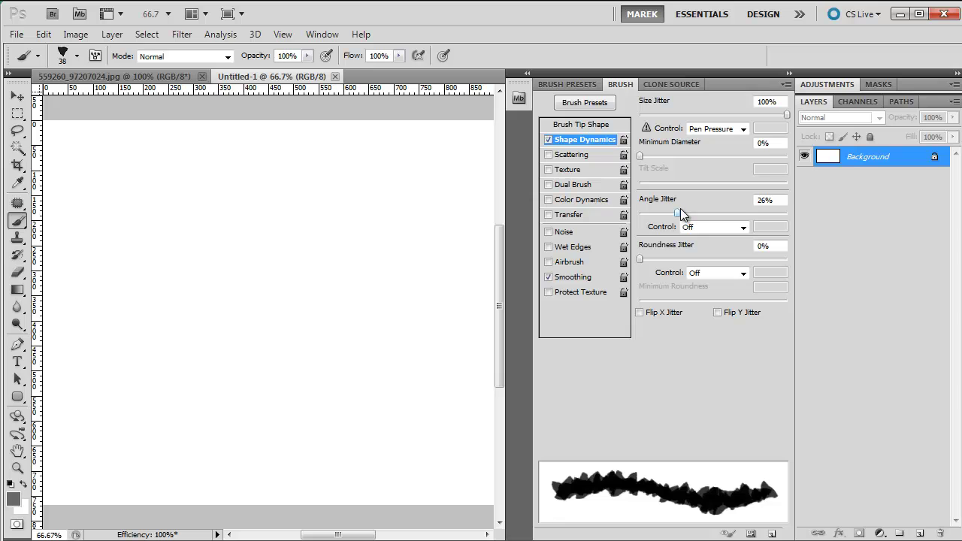
- Enable Scattering for the brush with scatter at 592% and count at 1
click(582, 153)
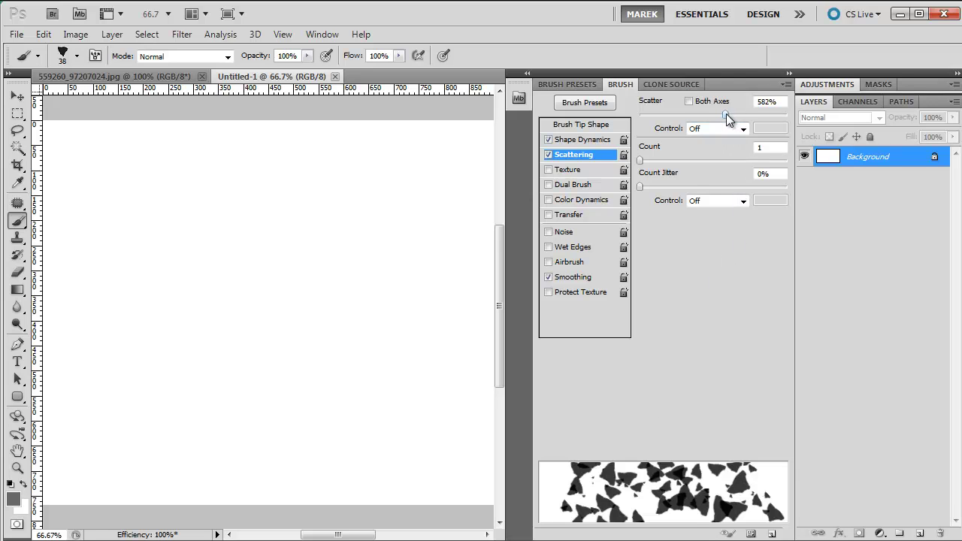
mouse_move(727, 118)
mouse_down()
mouse_move(654, 119)
mouse_move(728, 115)
mouse_up()
mouse_move(640, 160)
mouse_down()
mouse_move(689, 161)
mouse_move(639, 161)
mouse_up()
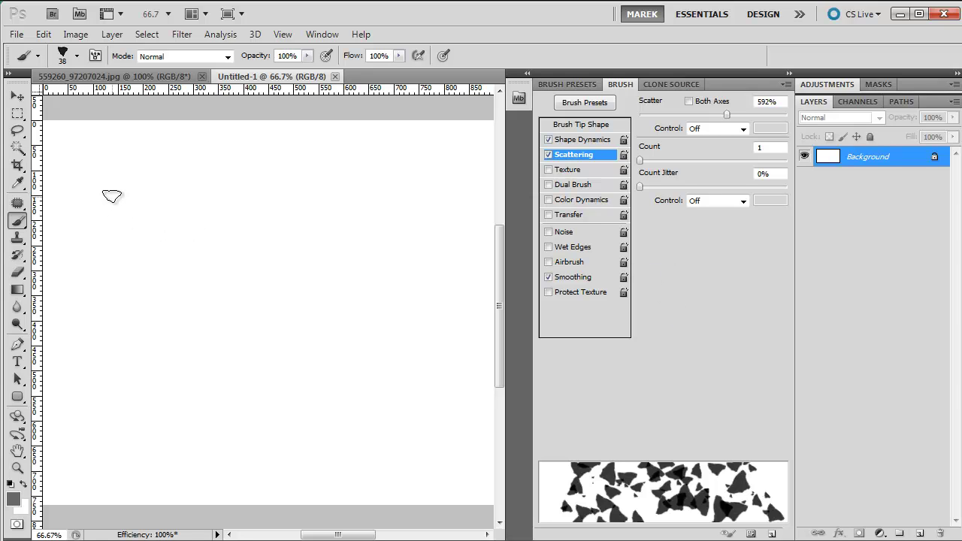
- Paint several scattered test strokes diagonally and along the upper part of the blank canvas, then close the brush settings
mouse_move(131, 208)
mouse_down()
mouse_move(281, 300)
mouse_move(323, 287)
mouse_up()
click(314, 209)
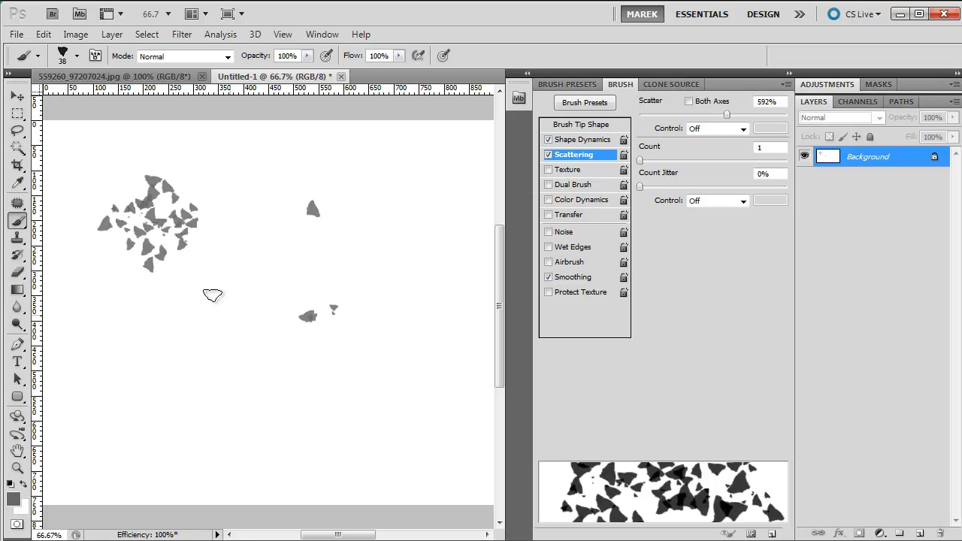
mouse_move(215, 294)
mouse_down()
mouse_move(309, 368)
mouse_move(473, 459)
mouse_up()
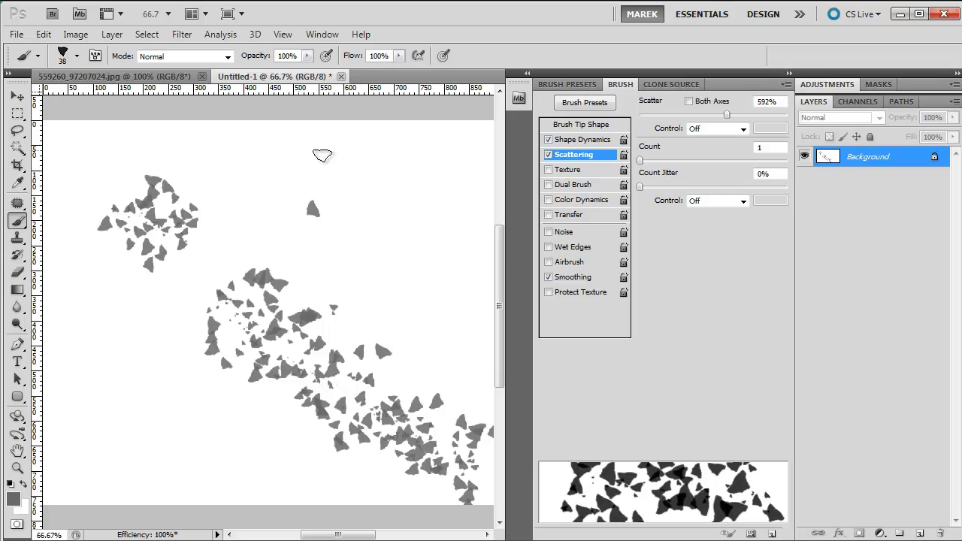
drag(322, 155, 437, 218)
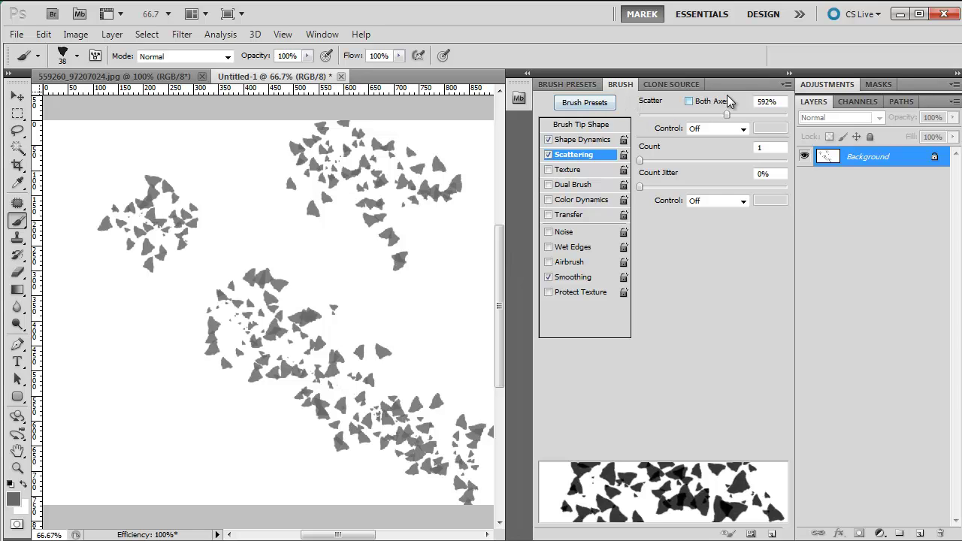
click(96, 56)
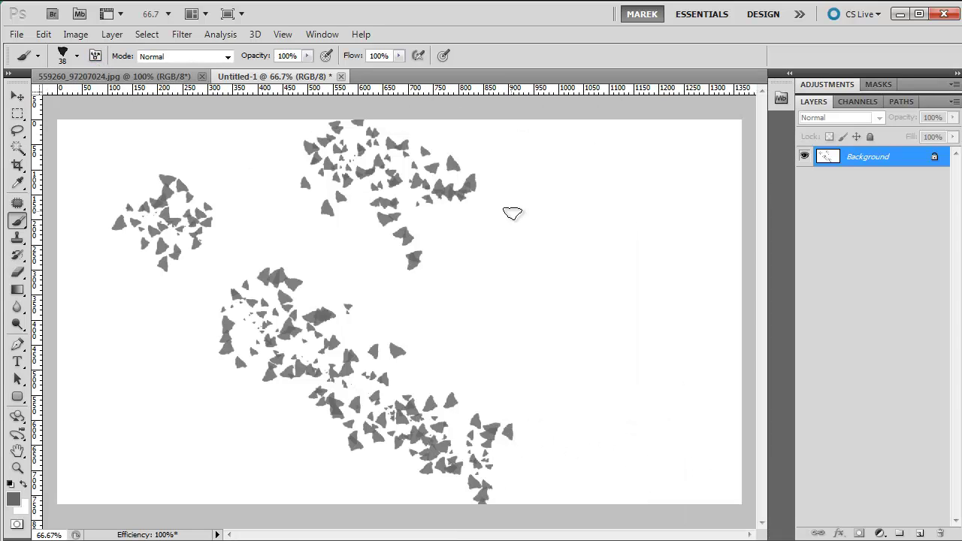
- Open the Preset Manager and look through the Tools and Styles preset types before returning to Brushes
click(44, 35)
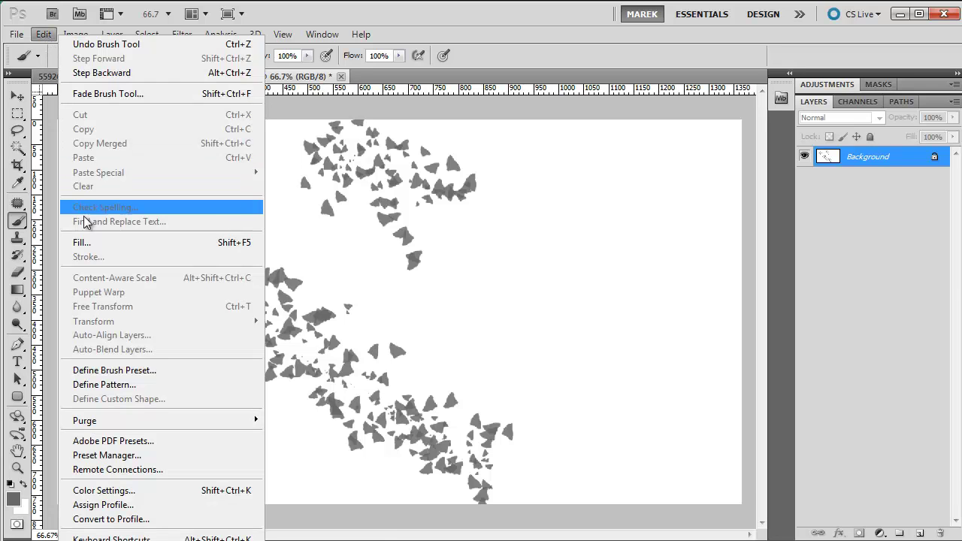
click(171, 455)
drag(511, 91, 466, 91)
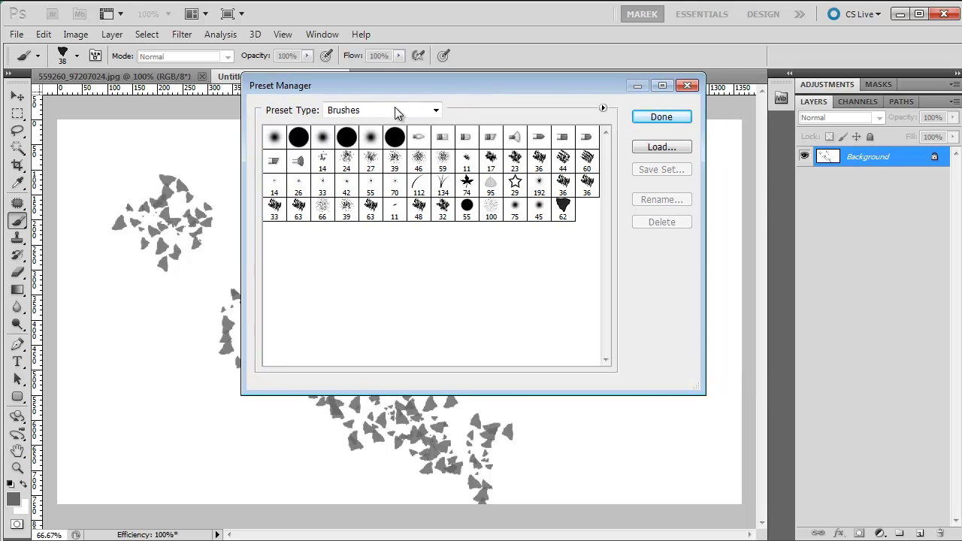
click(436, 110)
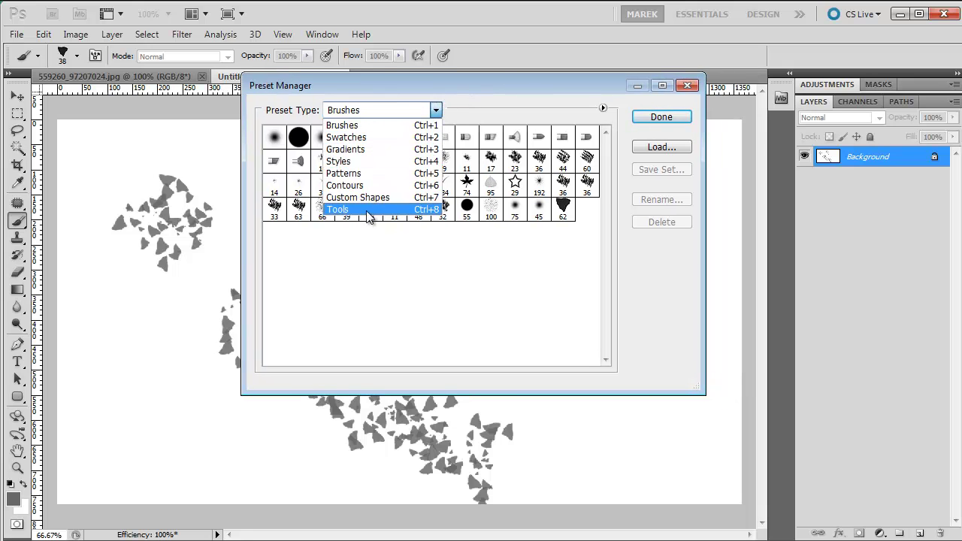
click(389, 210)
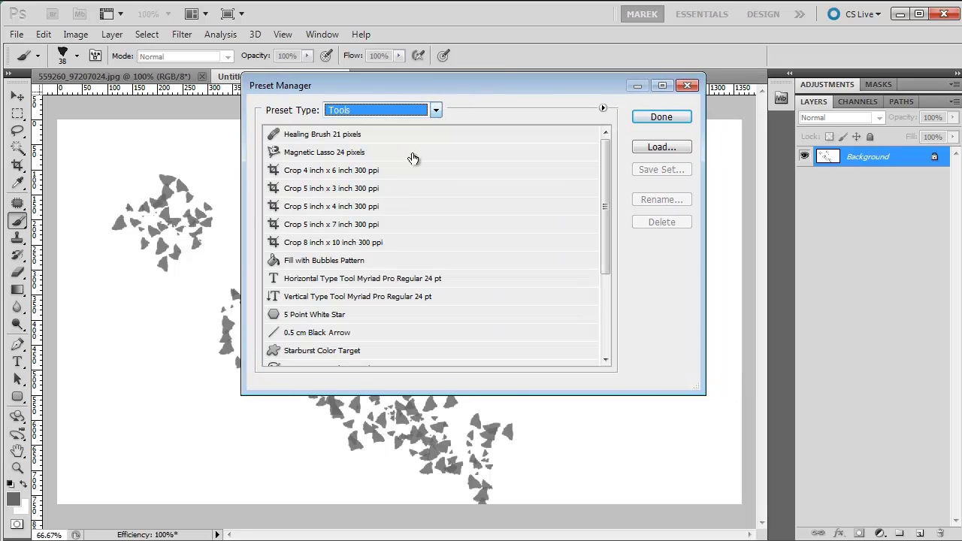
click(438, 112)
click(419, 161)
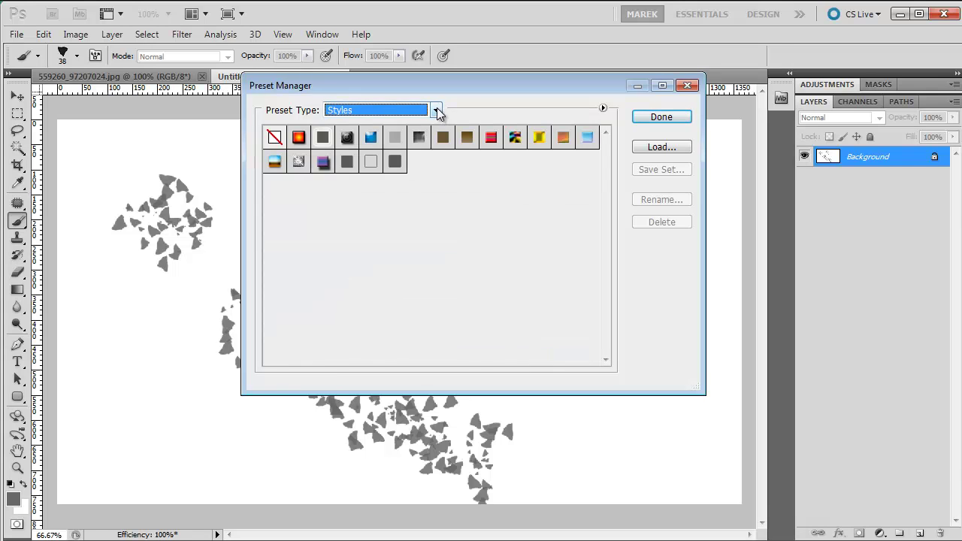
click(436, 111)
click(423, 125)
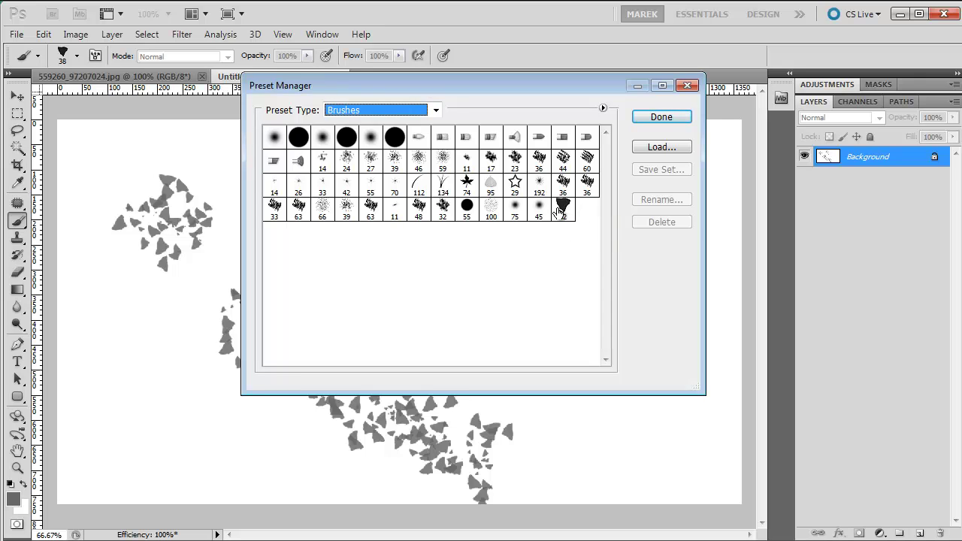
- Delete the custom 62 px brush from the brush presets and close the Preset Manager
mouse_move(565, 208)
mouse_down()
mouse_move(563, 230)
mouse_move(578, 216)
mouse_up()
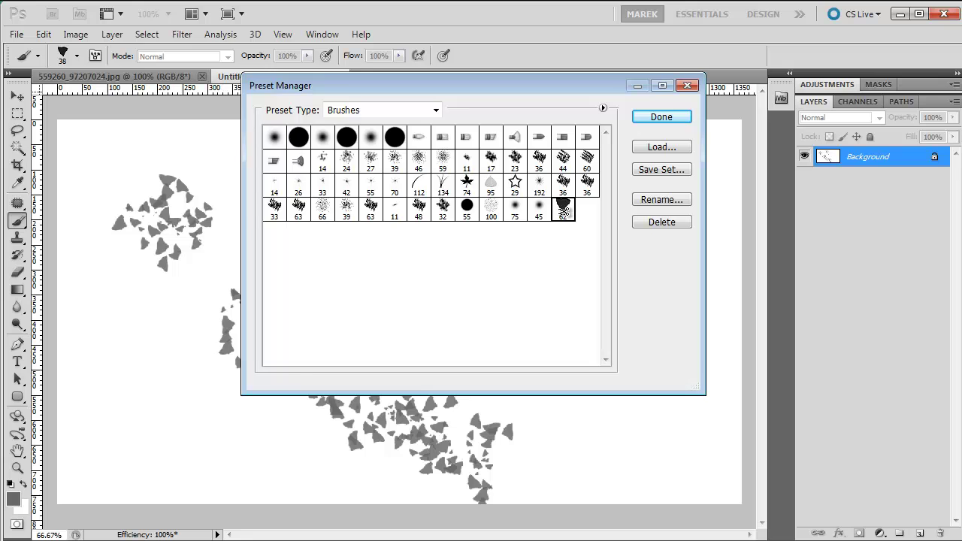
alt+click(564, 211)
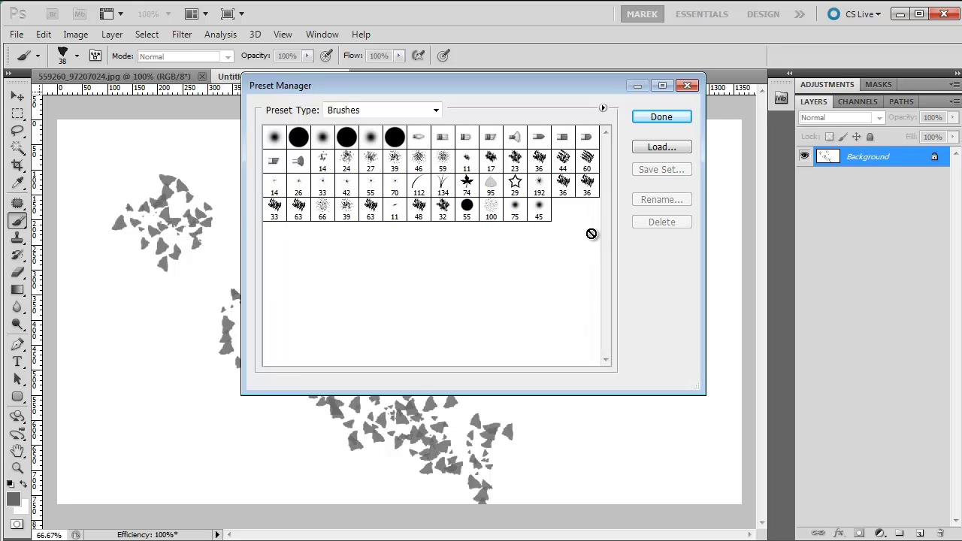
click(663, 118)
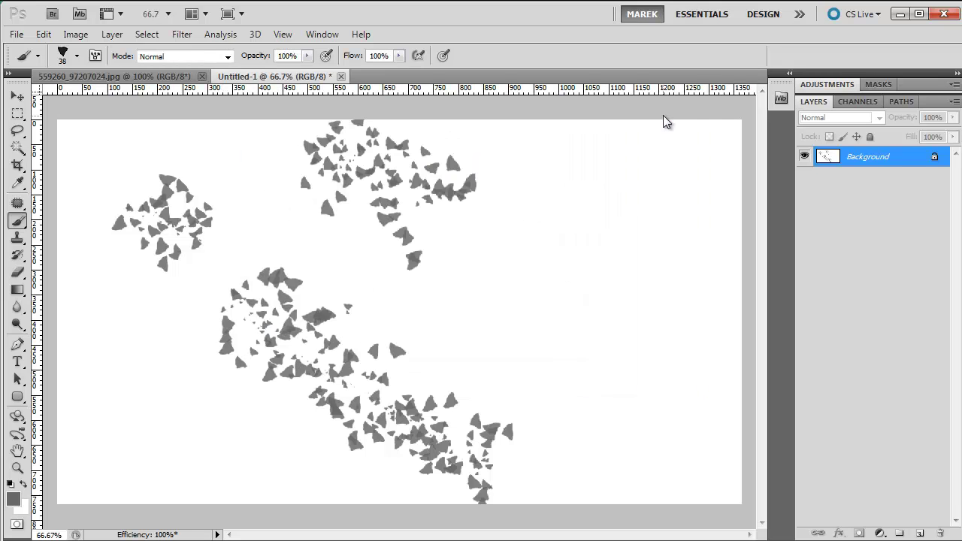
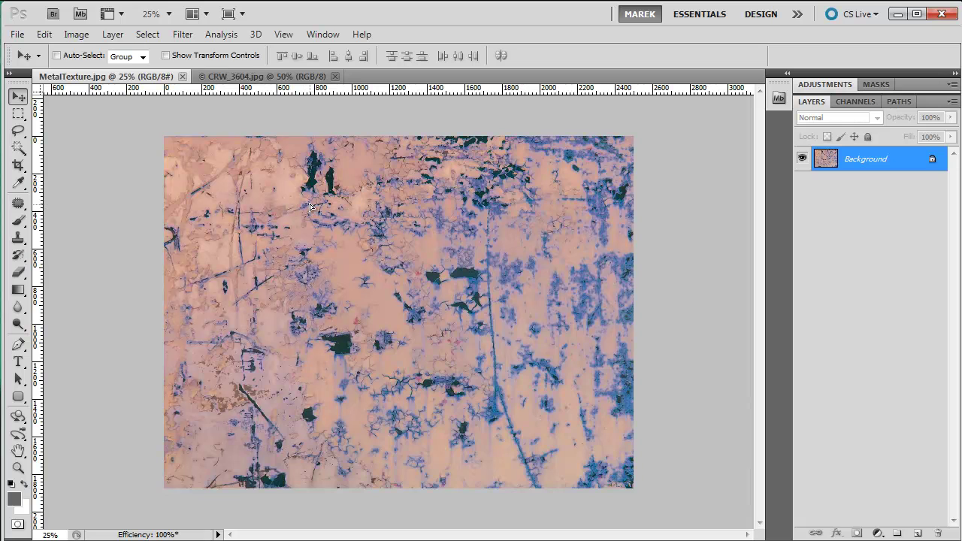
- Copy the metal texture into CRW_3604.jpg and stack it beneath the landscape photo, converting the Background into a regular layer
click(286, 78)
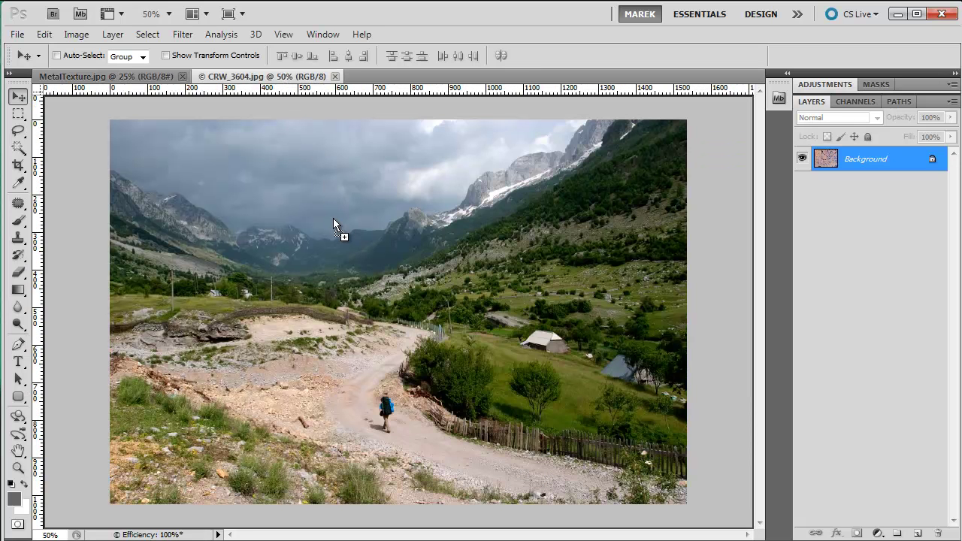
drag(333, 219, 333, 221)
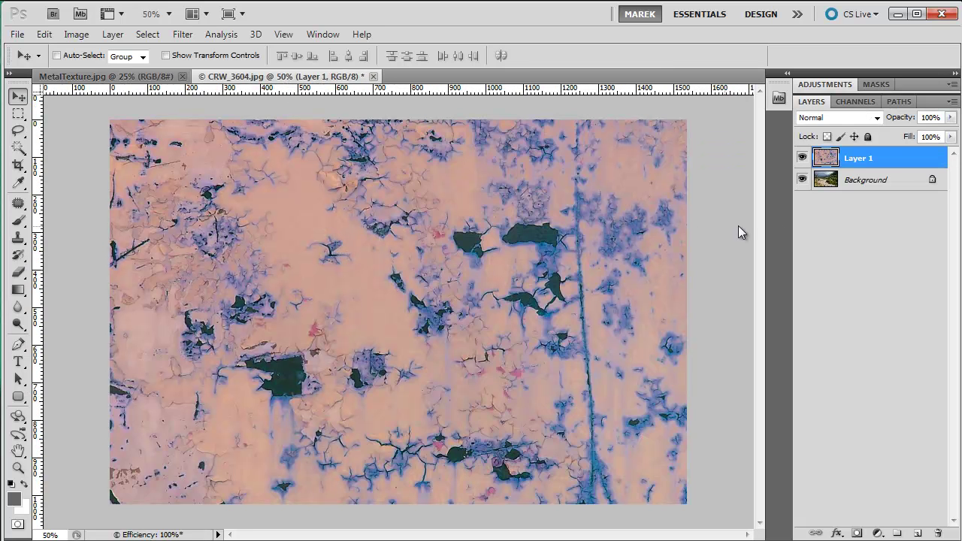
double_click(888, 185)
key(Return)
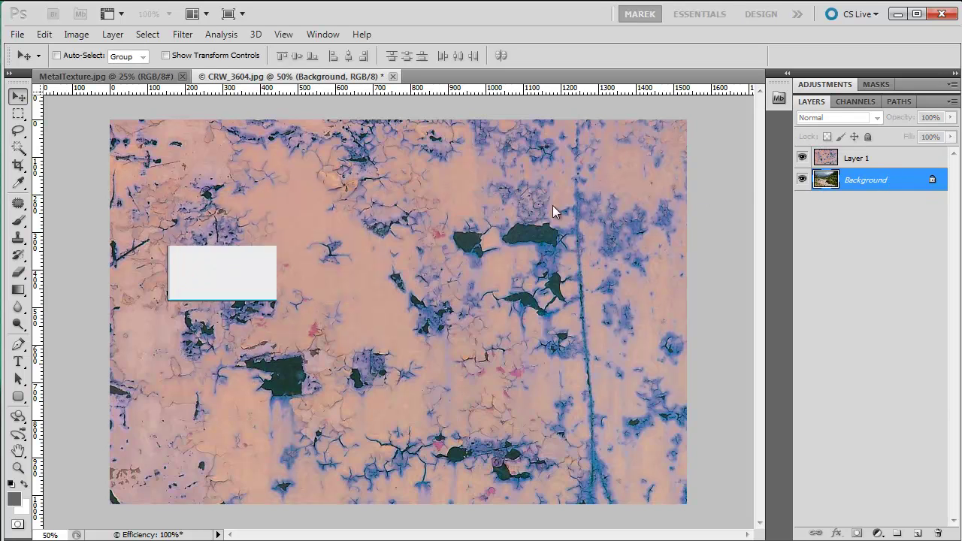
drag(895, 183, 899, 157)
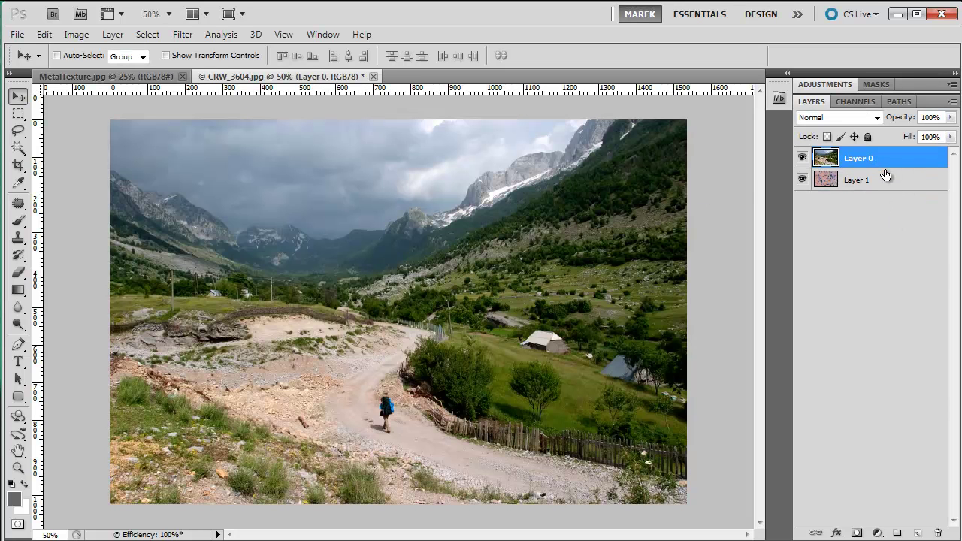
- Scale the texture on Layer 1 down to the photo's canvas size, checking its coverage with the landscape layer hidden
click(802, 157)
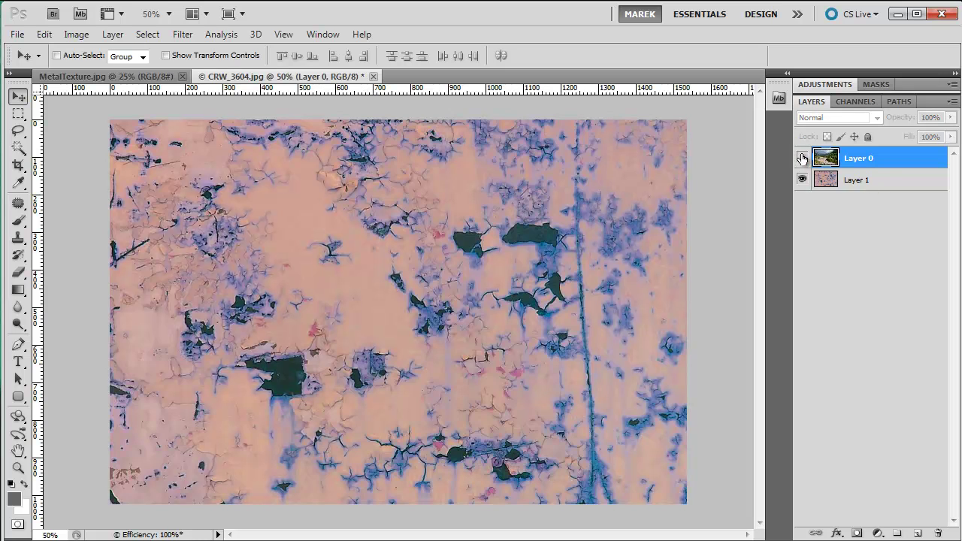
click(802, 158)
click(862, 182)
key(ctrl+t)
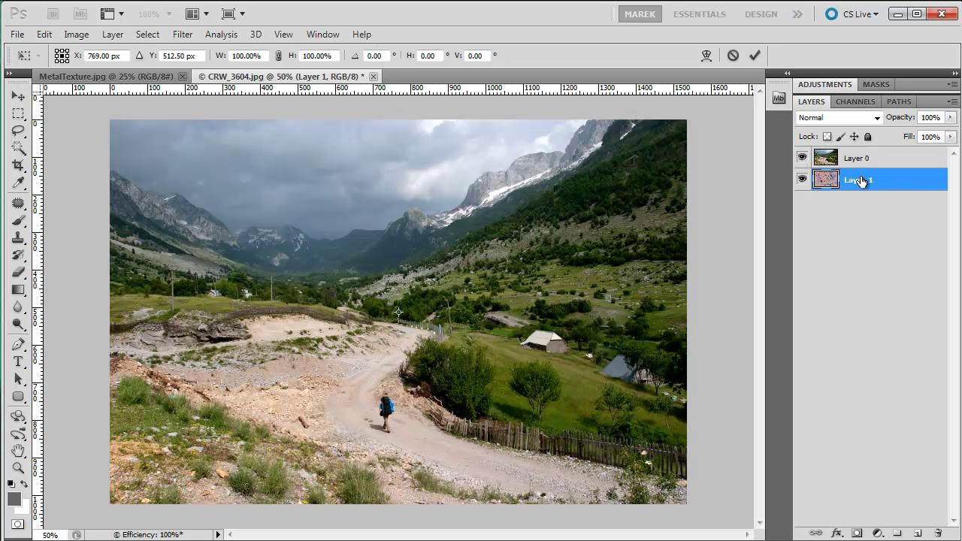
key(ctrl+minus)
key(ctrl+minus)
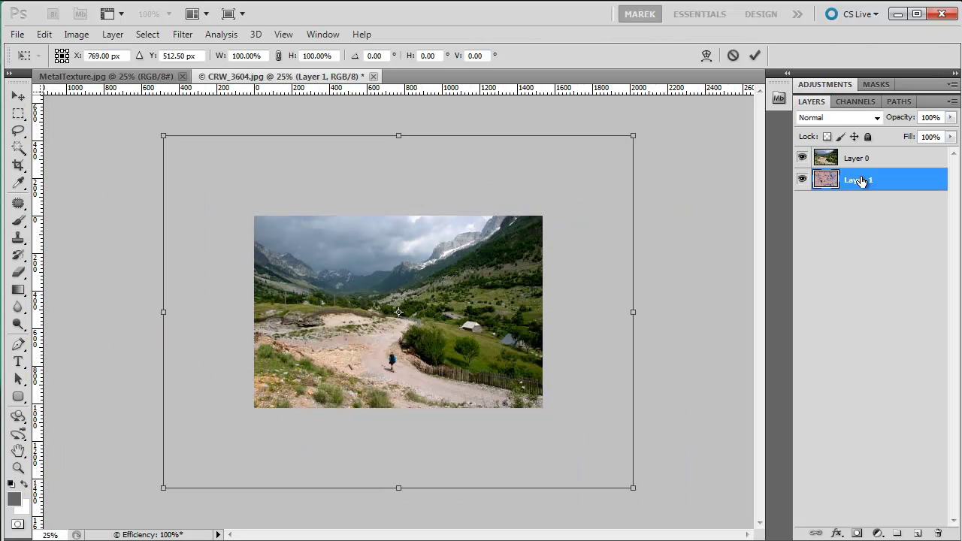
drag(634, 136, 542, 188)
key(Return)
key(ctrl+0)
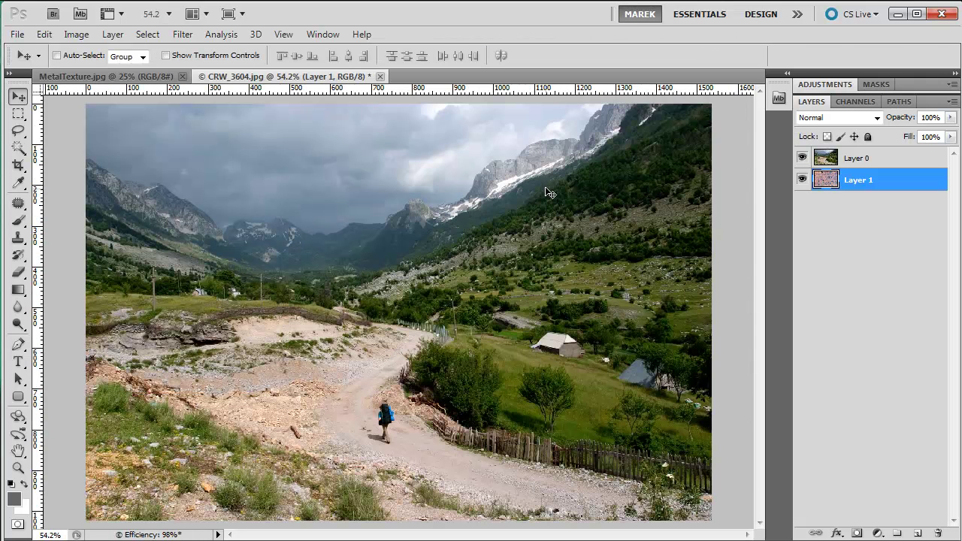
click(802, 158)
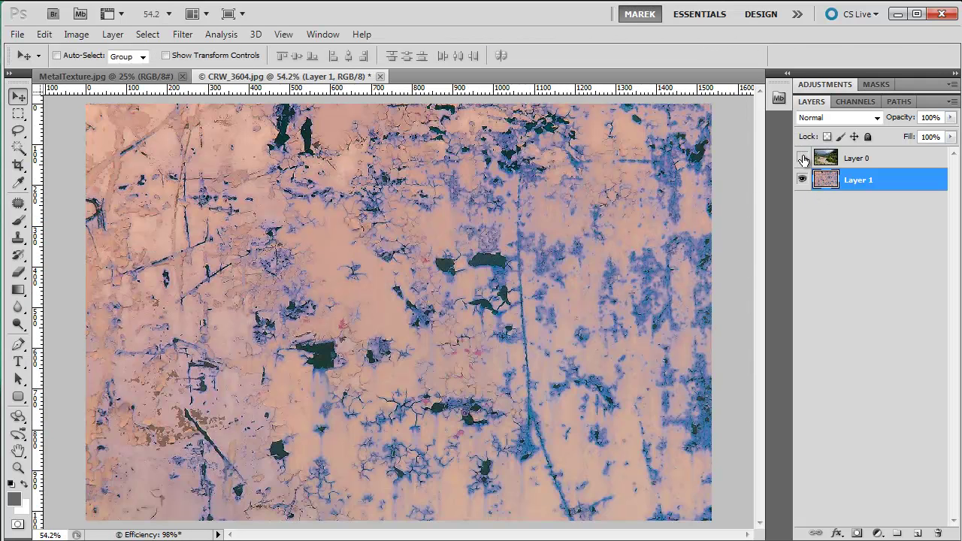
click(802, 157)
- Add a layer mask to the landscape photo on Layer 0 and make the mask the active editing target
click(853, 158)
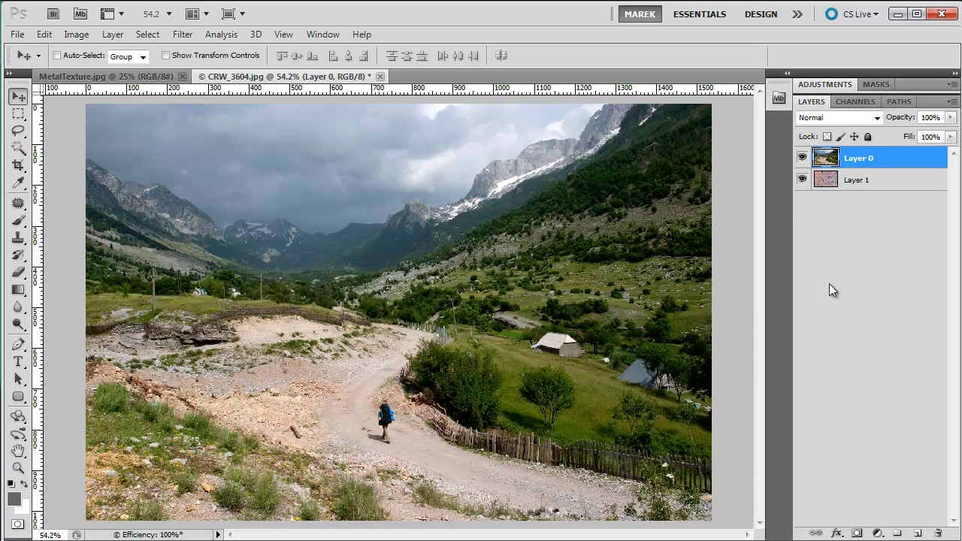
click(858, 533)
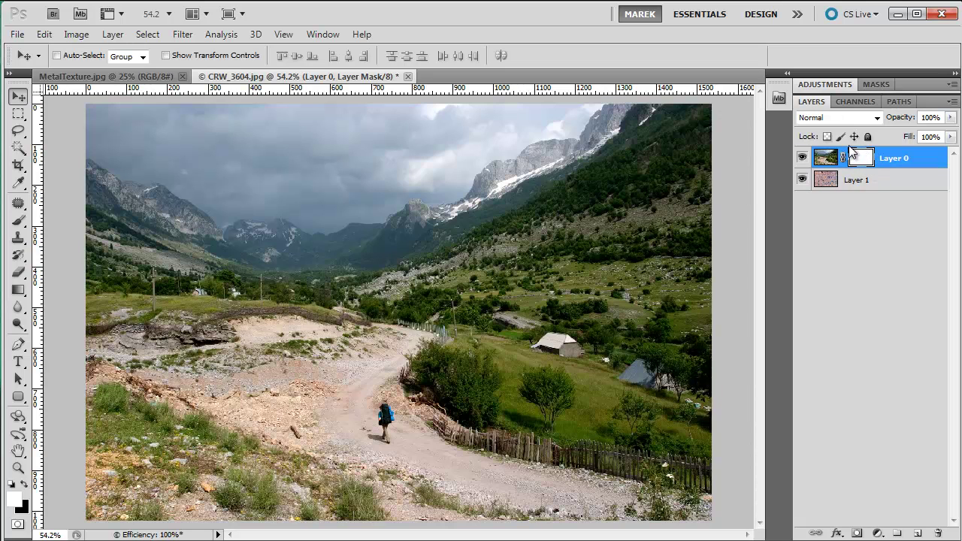
click(827, 158)
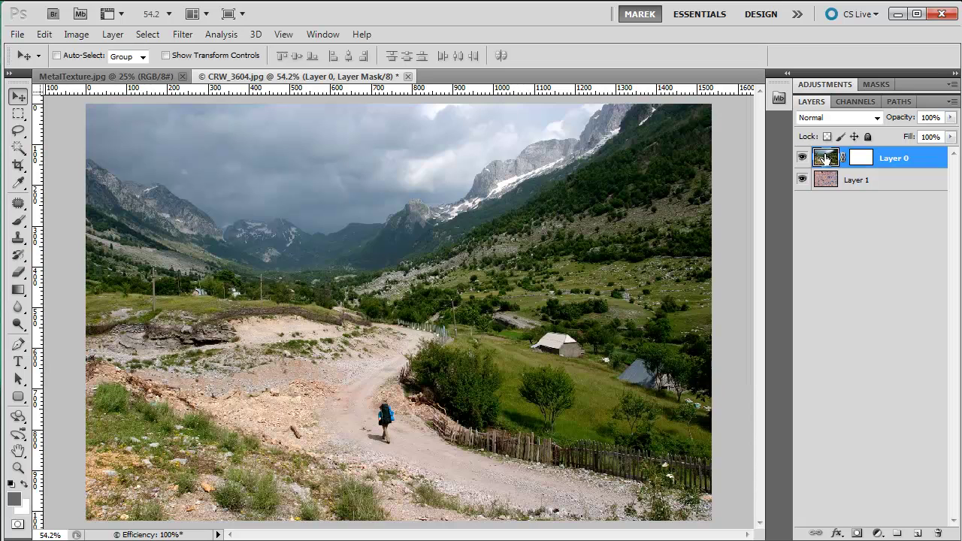
click(862, 158)
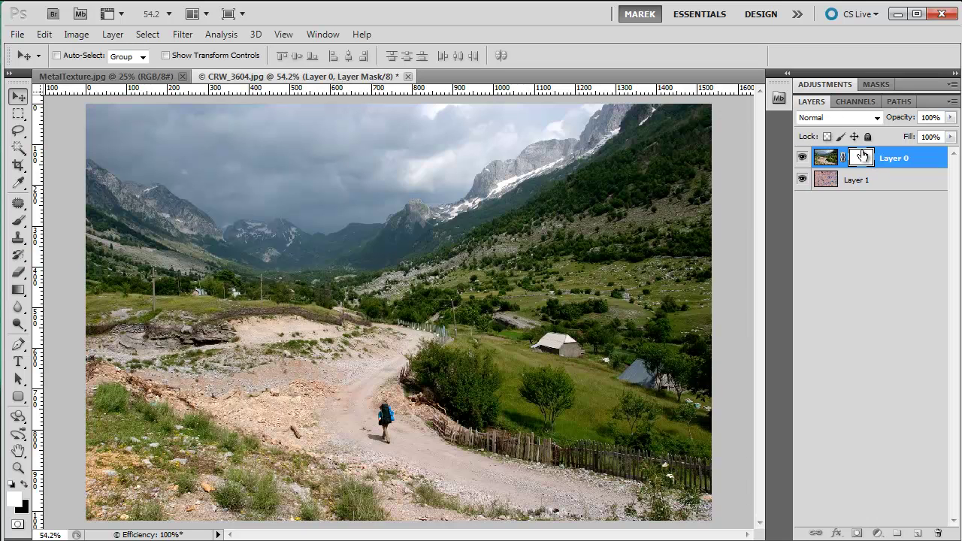
- Set up the Gradient tool with black as foreground colour, the Foreground to Transparent preset and the linear style
click(18, 290)
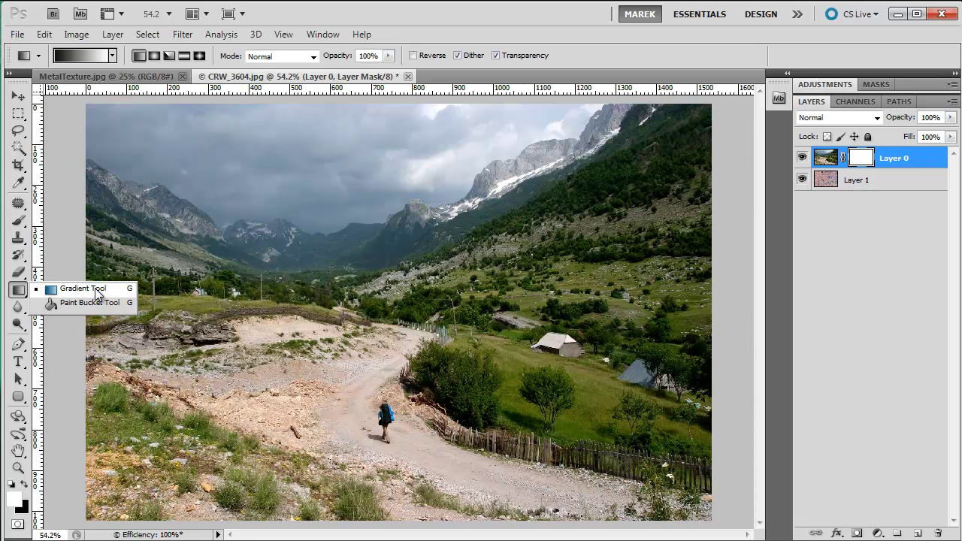
click(94, 291)
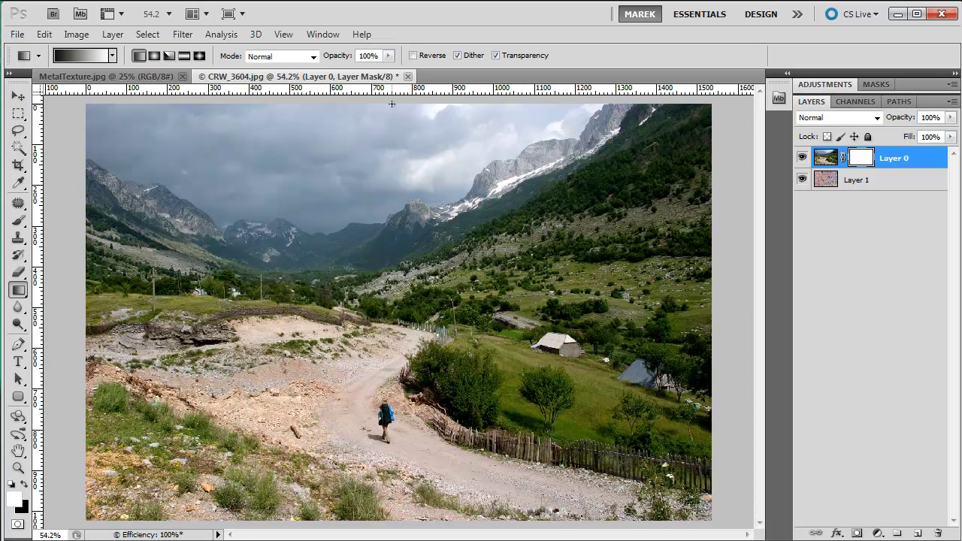
click(112, 55)
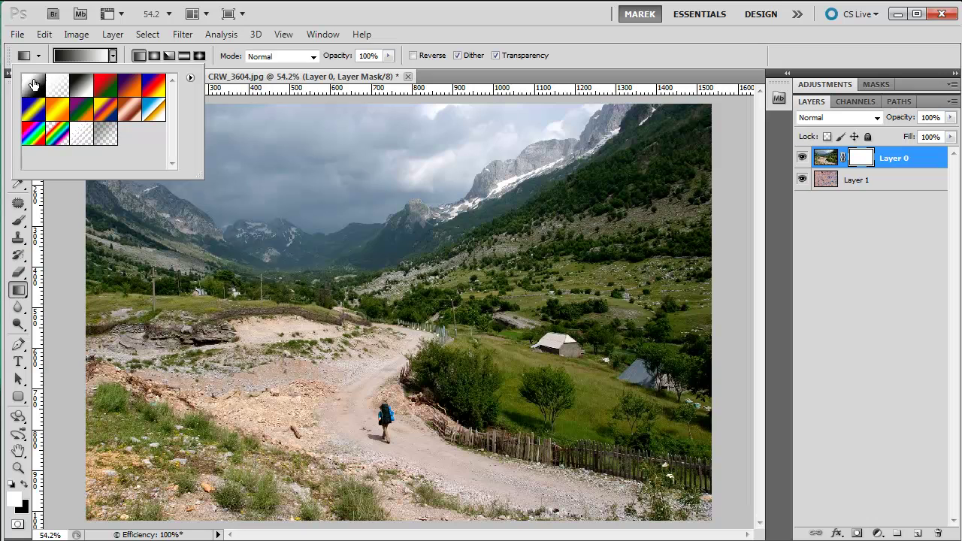
click(111, 55)
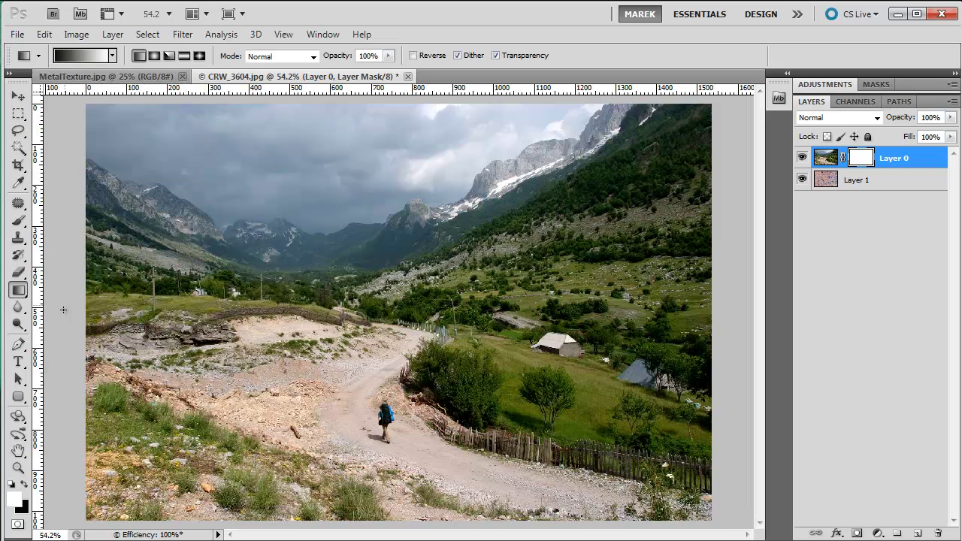
click(25, 485)
click(112, 55)
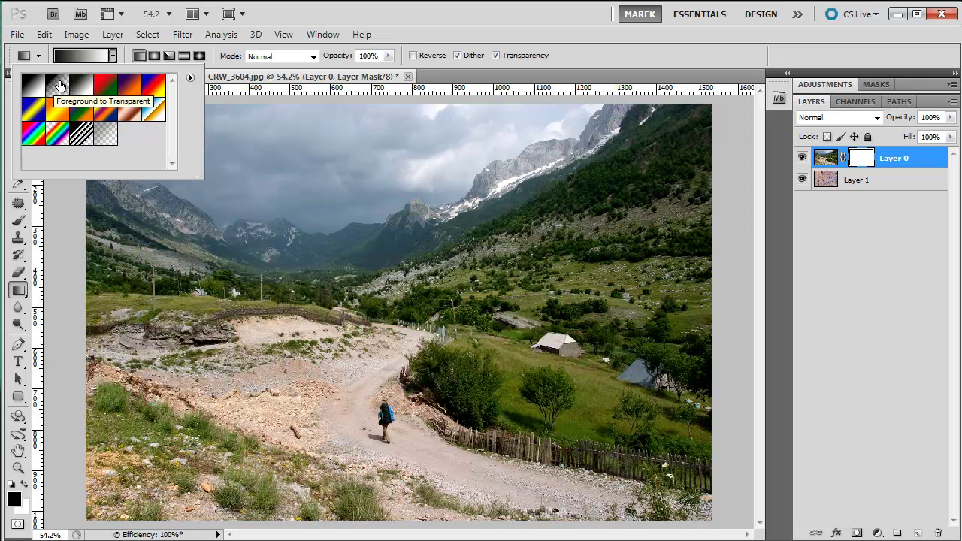
click(59, 87)
key(Return)
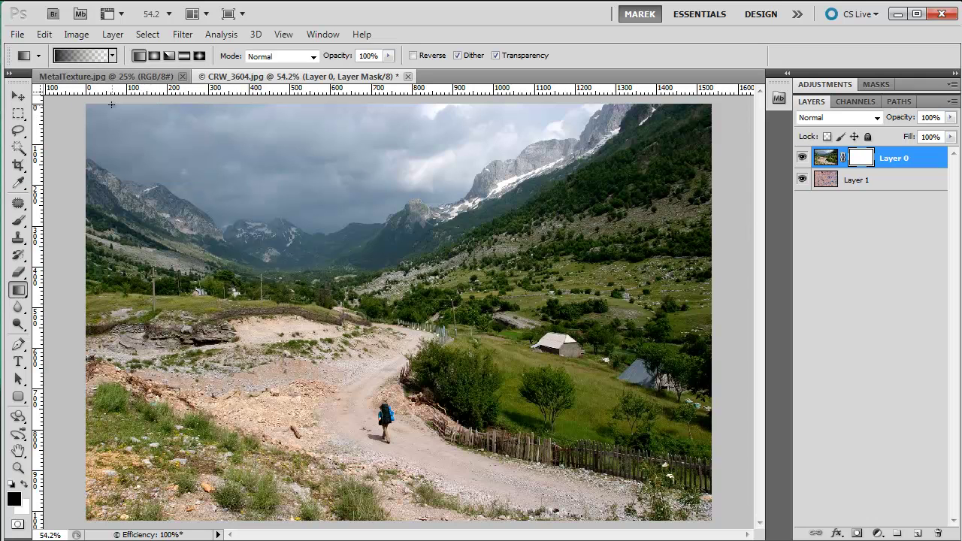
click(139, 56)
drag(717, 293, 638, 295)
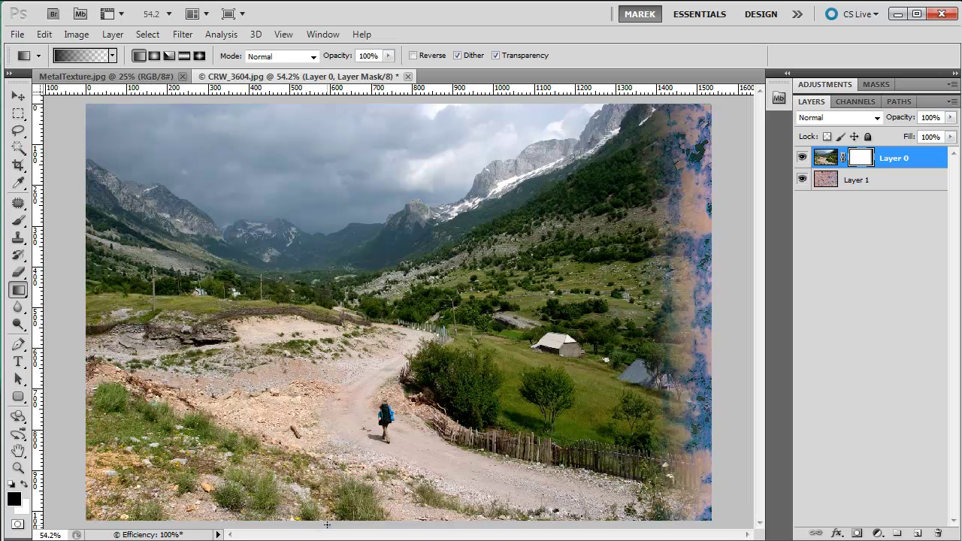
drag(336, 518, 332, 490)
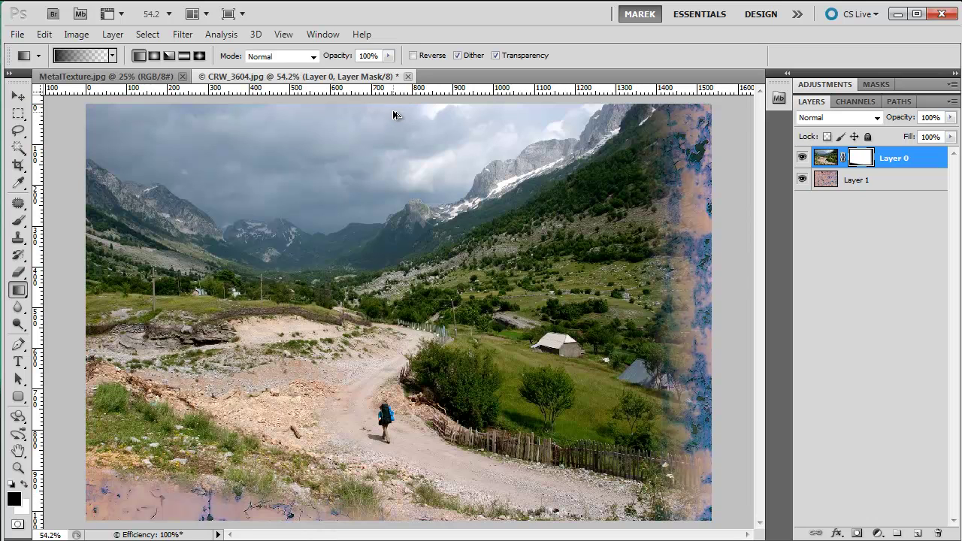
key(ctrl+alt+z)
key(ctrl+alt+z)
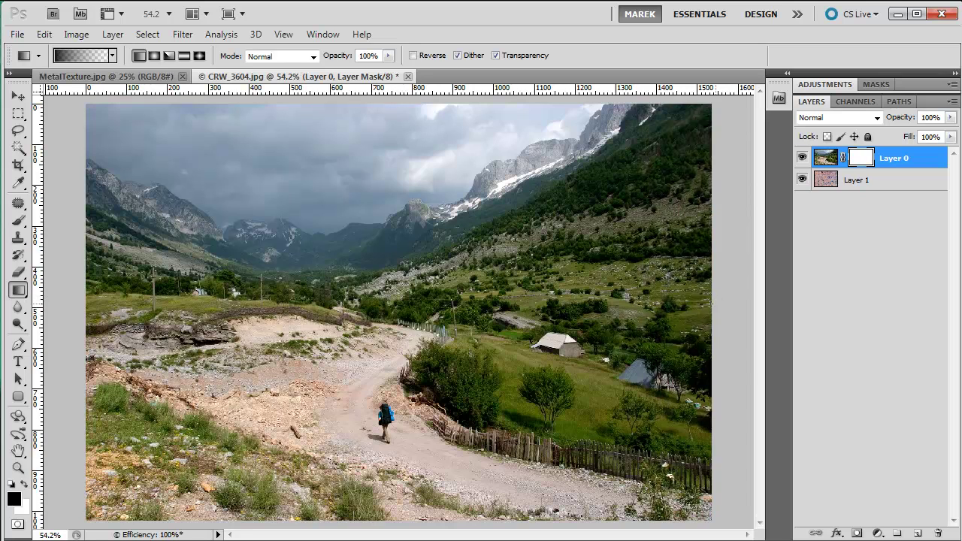
- Fade all four edges of the landscape photo into the texture with short inward linear gradients on Layer 0's mask
drag(712, 304, 632, 304)
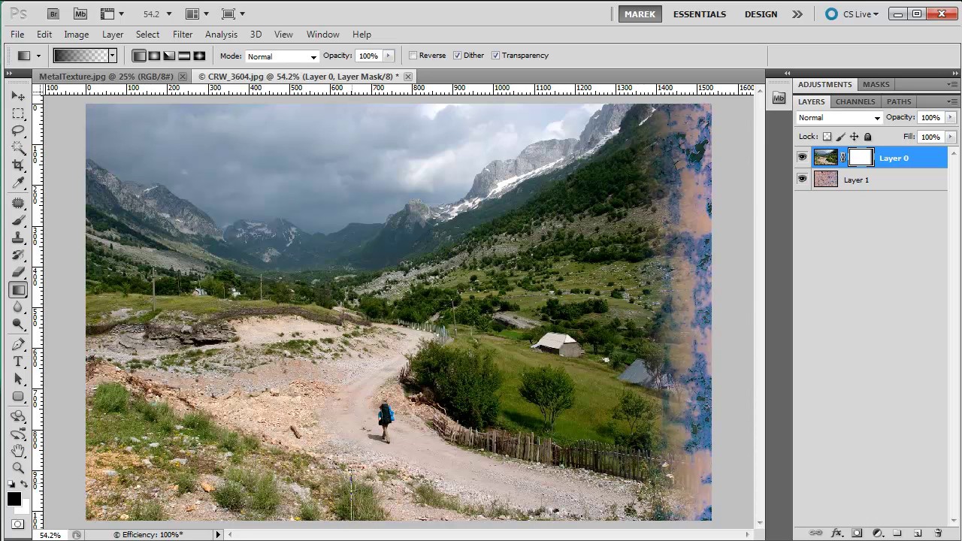
drag(334, 519, 334, 470)
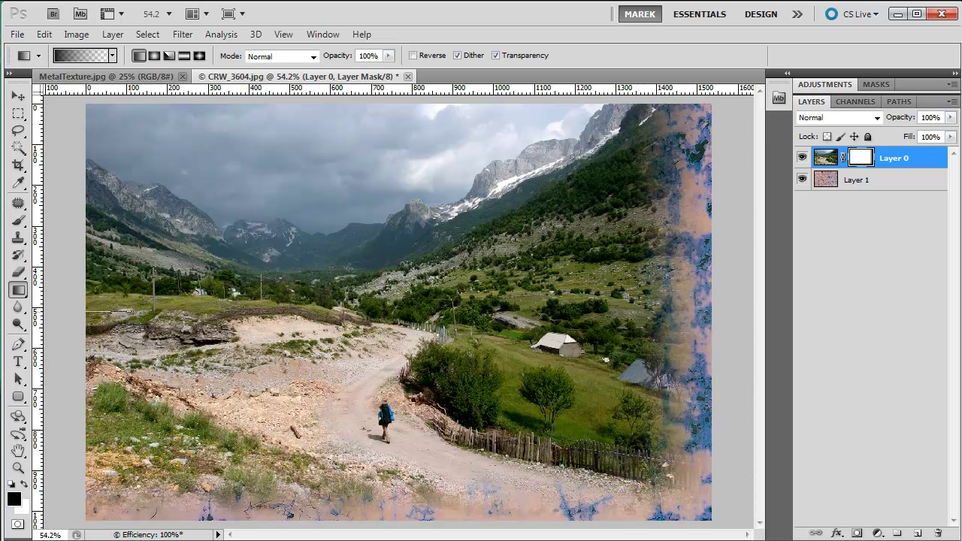
drag(87, 203, 136, 204)
drag(422, 132, 422, 155)
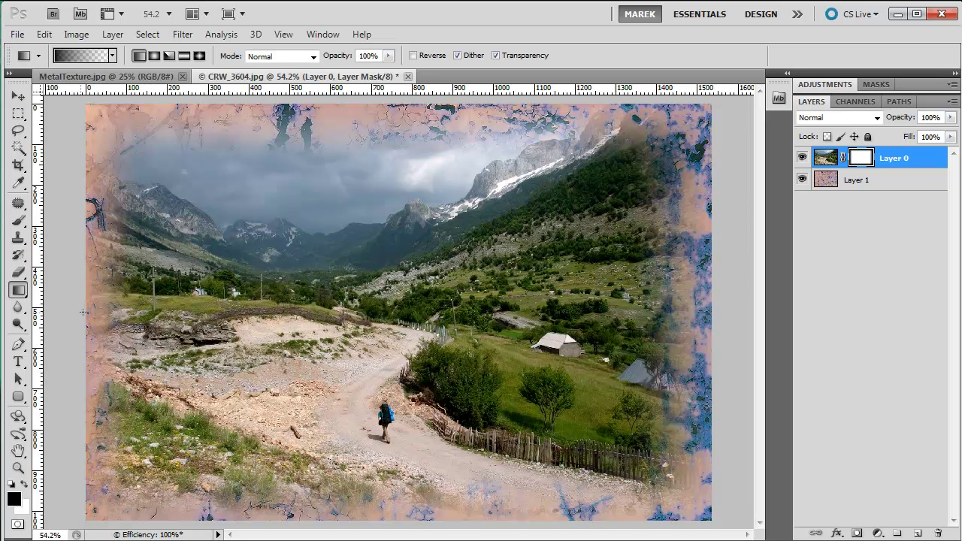
drag(156, 311, 156, 311)
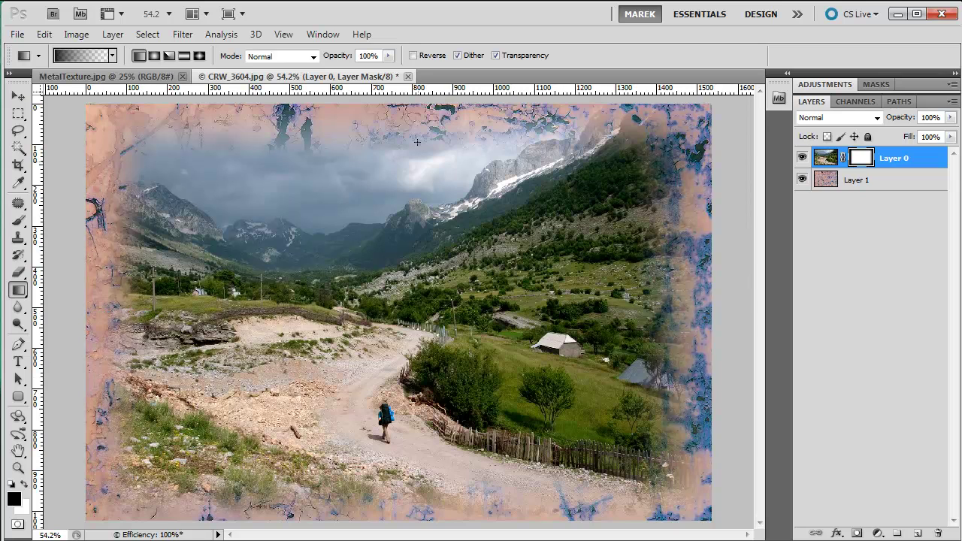
drag(414, 105, 403, 167)
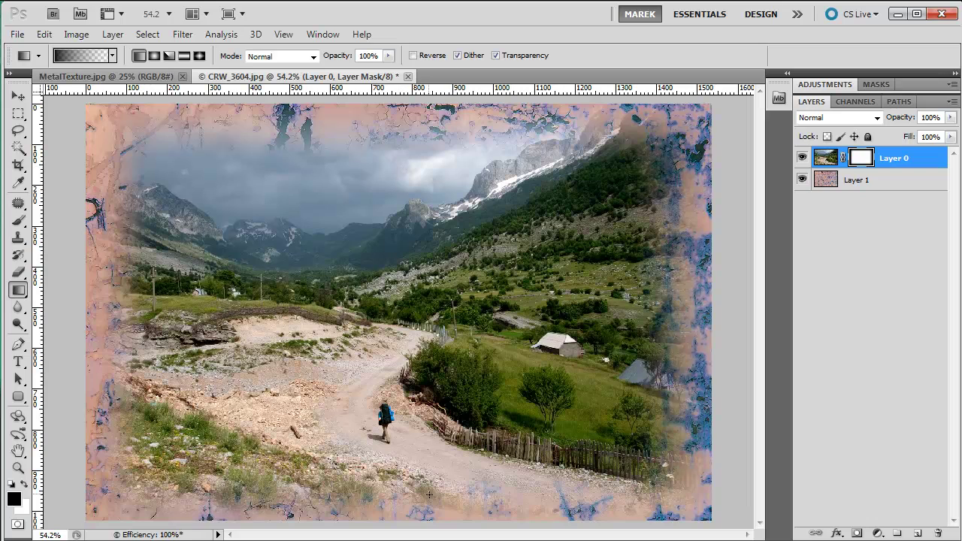